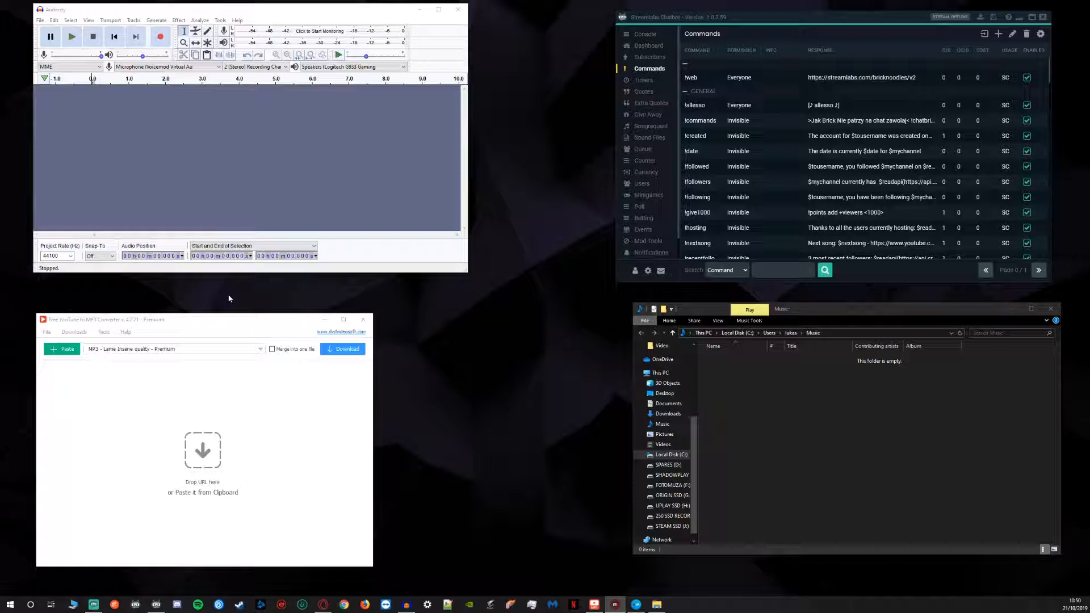
Step: Paste the copied YouTube link of the Man Screaming sound effect into the converter and download it as MP3
left_click(245, 323)
left_click_drag(246, 324, 248, 318)
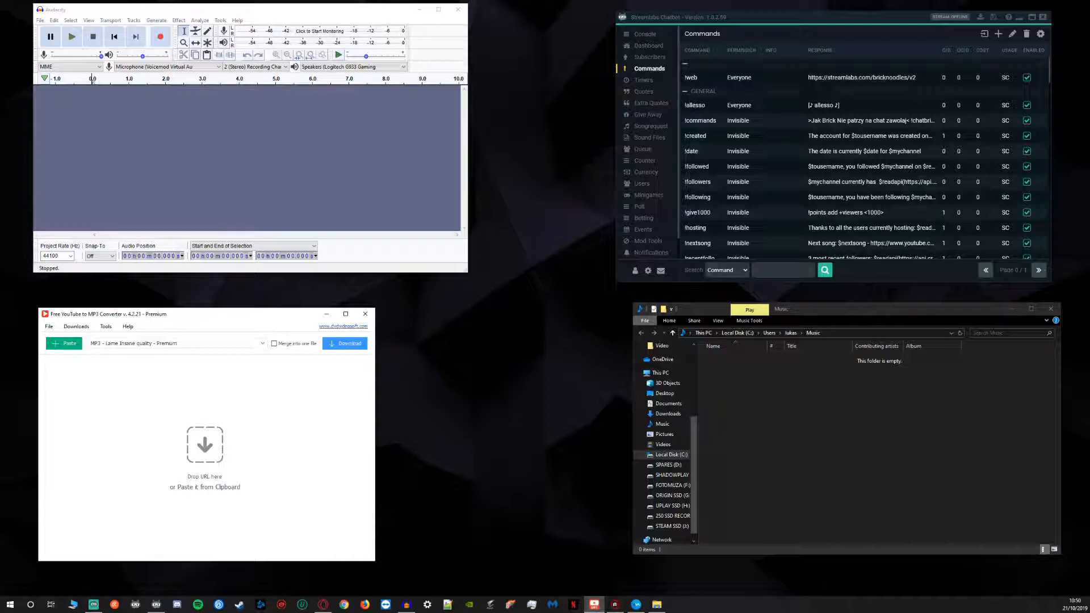
key("alt+Tab")
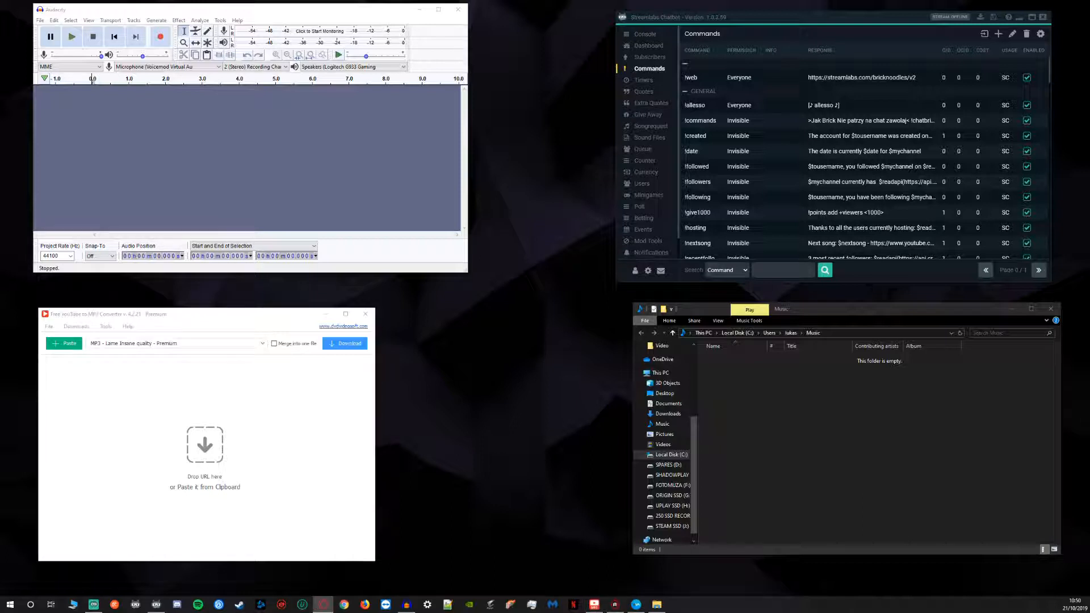
left_click(117, 369)
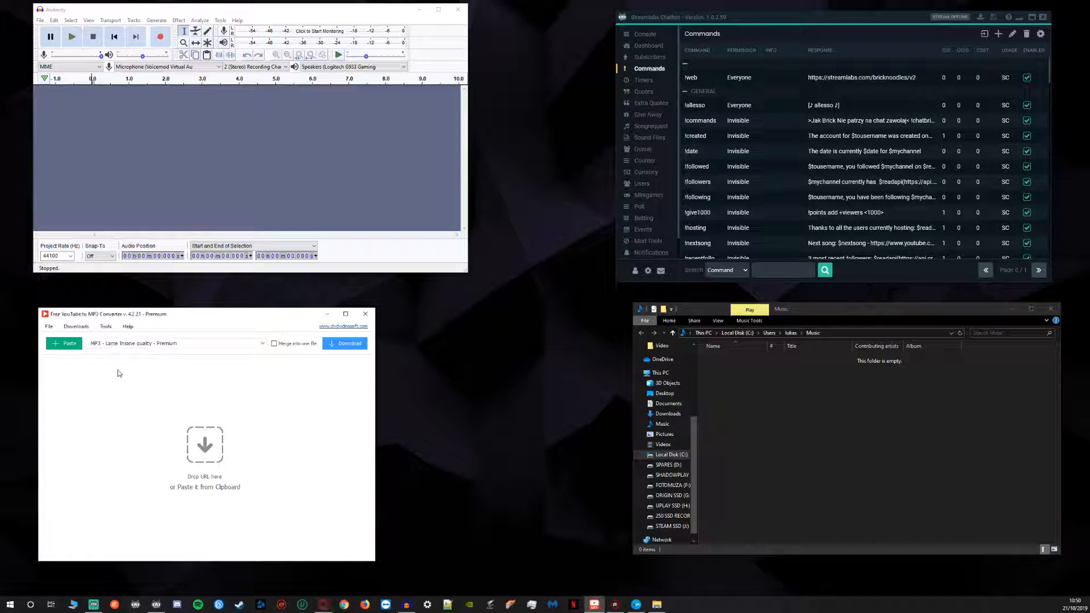
key("ctrl+v")
left_click(291, 452)
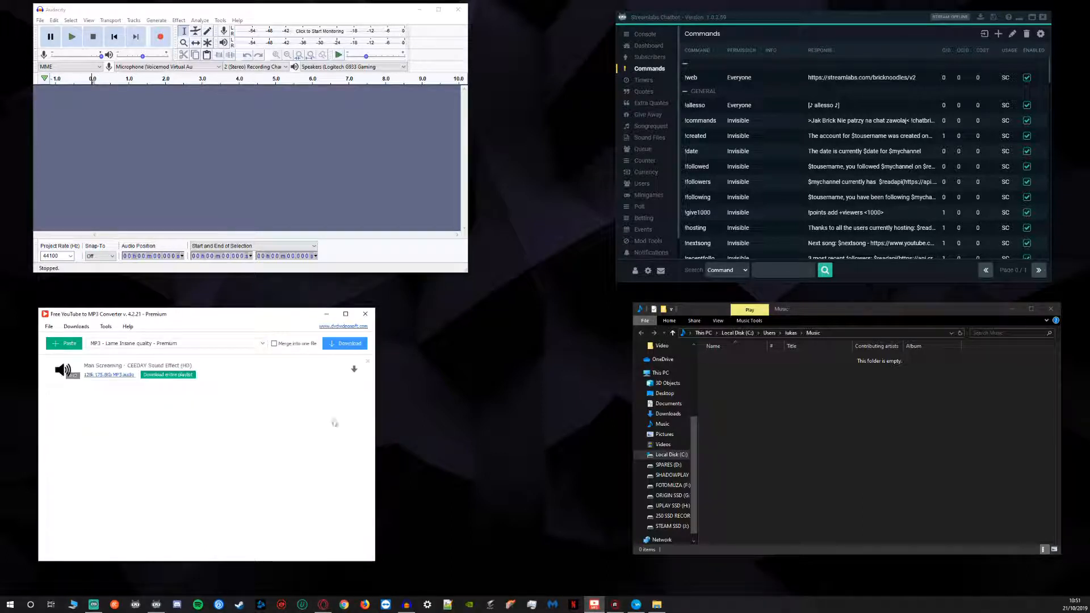
left_click(354, 370)
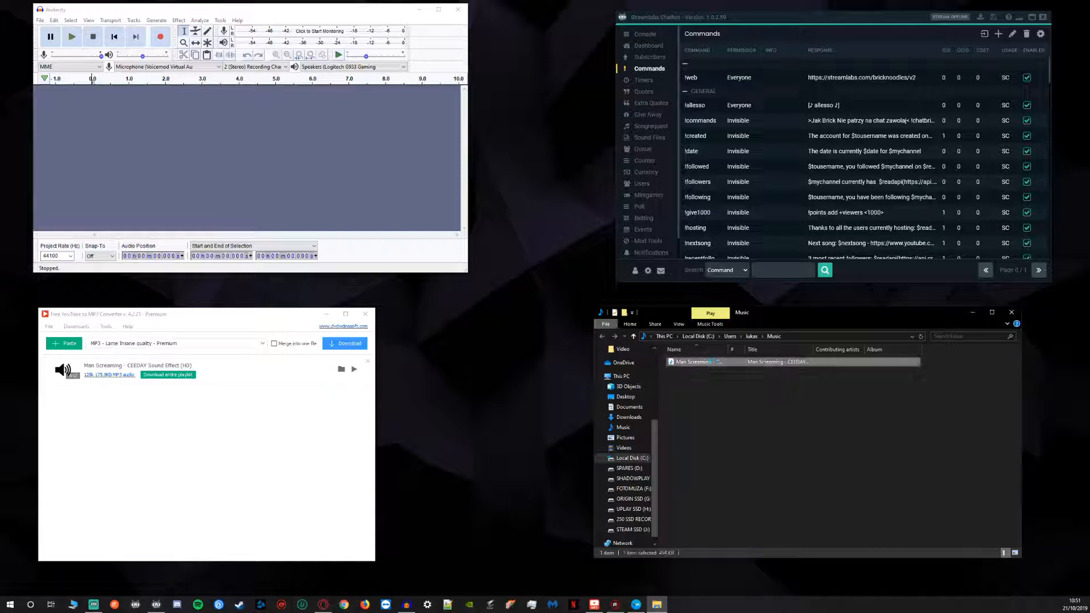
Step: Check the downloaded Man Screaming MP3's properties in the Music folder and play the sound back
right_click(714, 365)
left_click(738, 584)
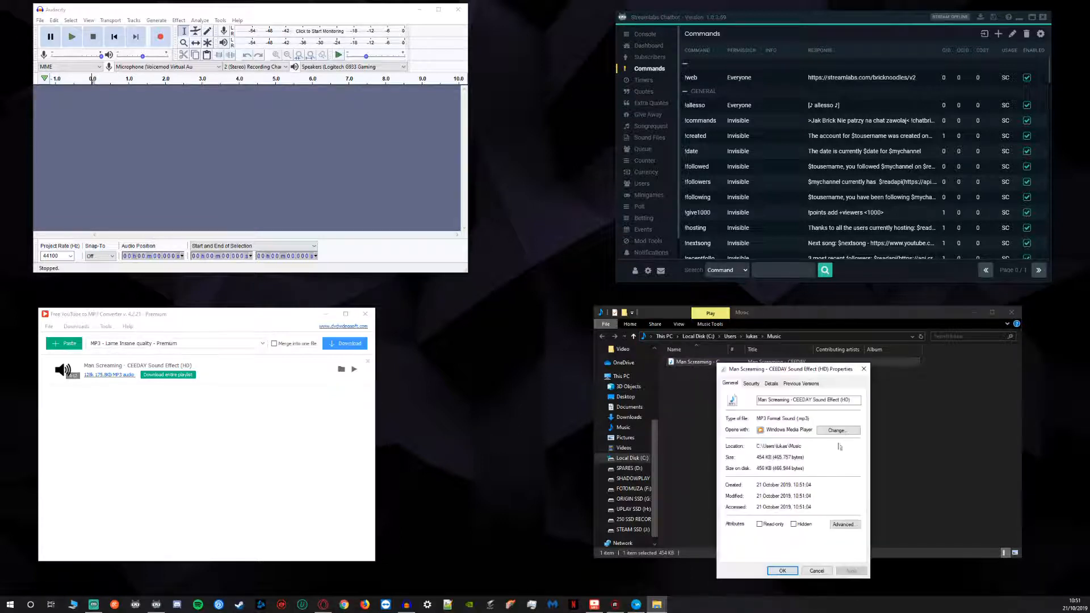
left_click(863, 370)
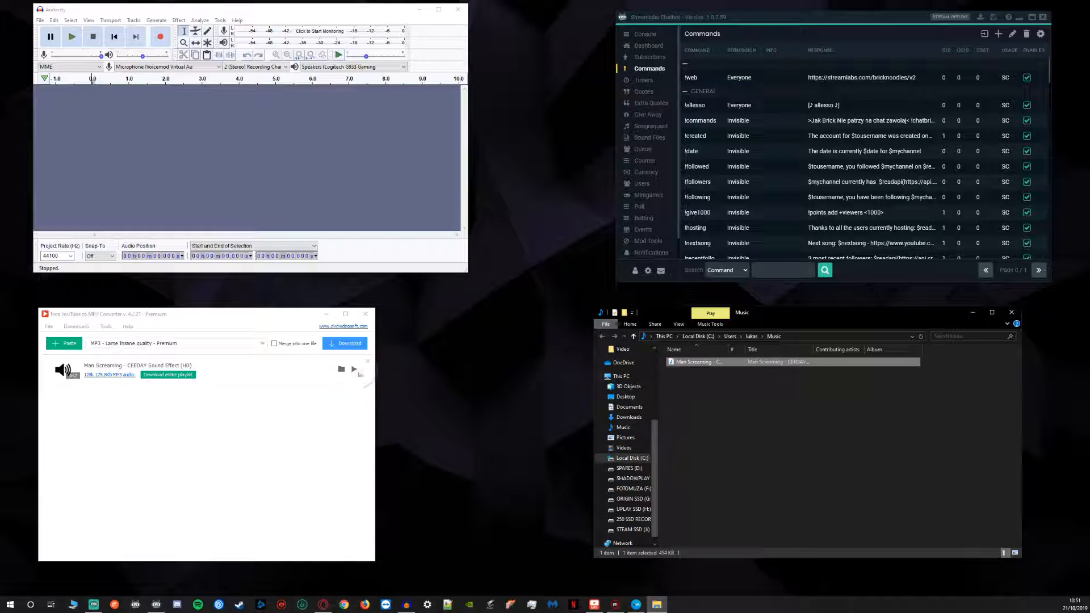
left_click(273, 367)
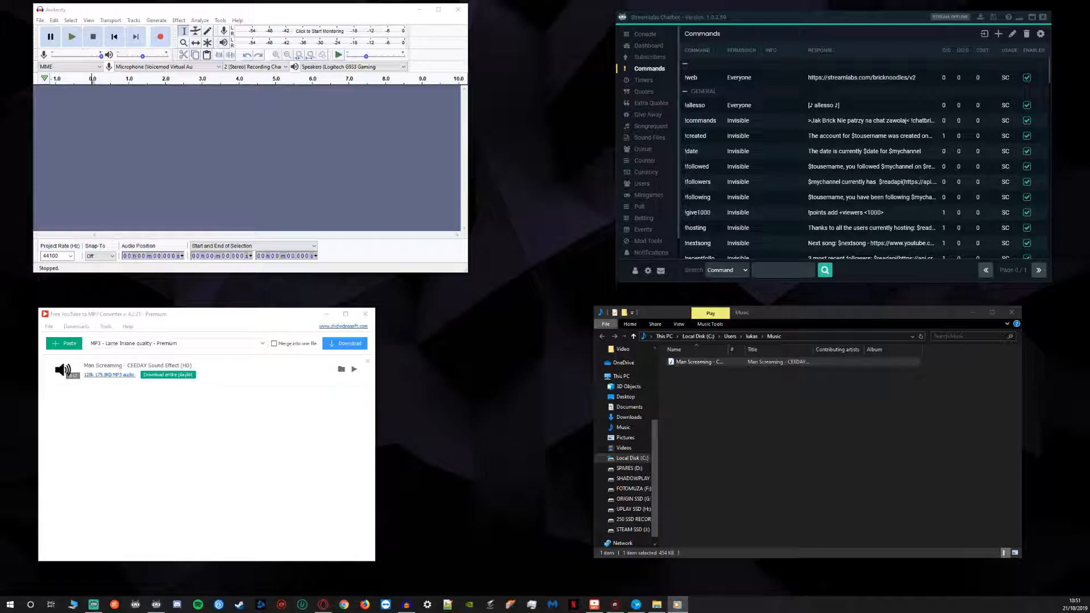
key("alt+F4")
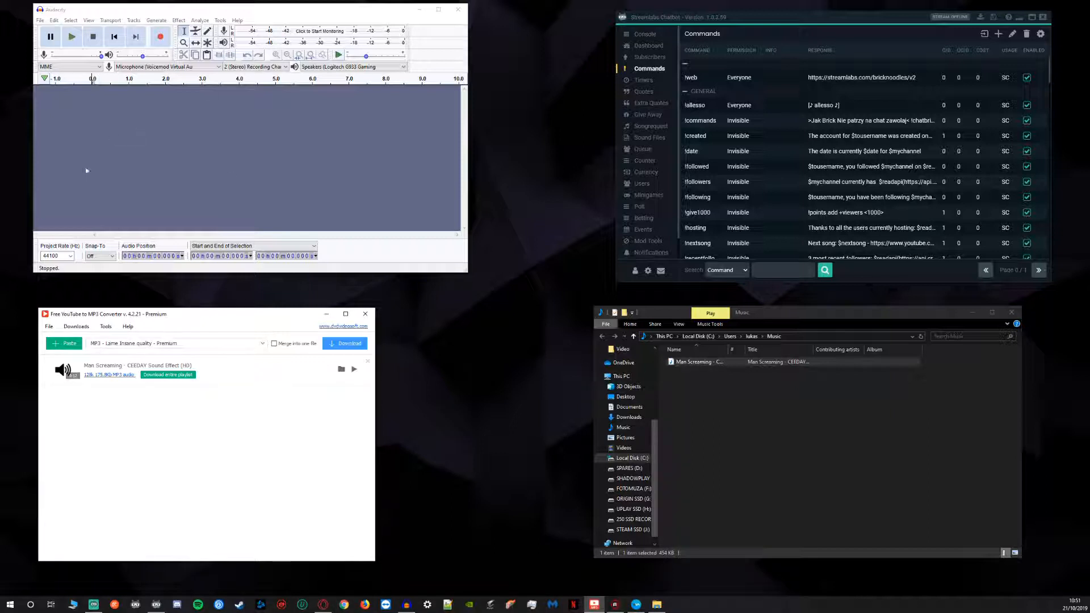
Step: Copy the Man Screaming MP3 into Streamlabs Chatbot's Converted to mp3\Tutorial Sounds folder on the ORIGIN SSD (G:) drive
left_click(700, 366)
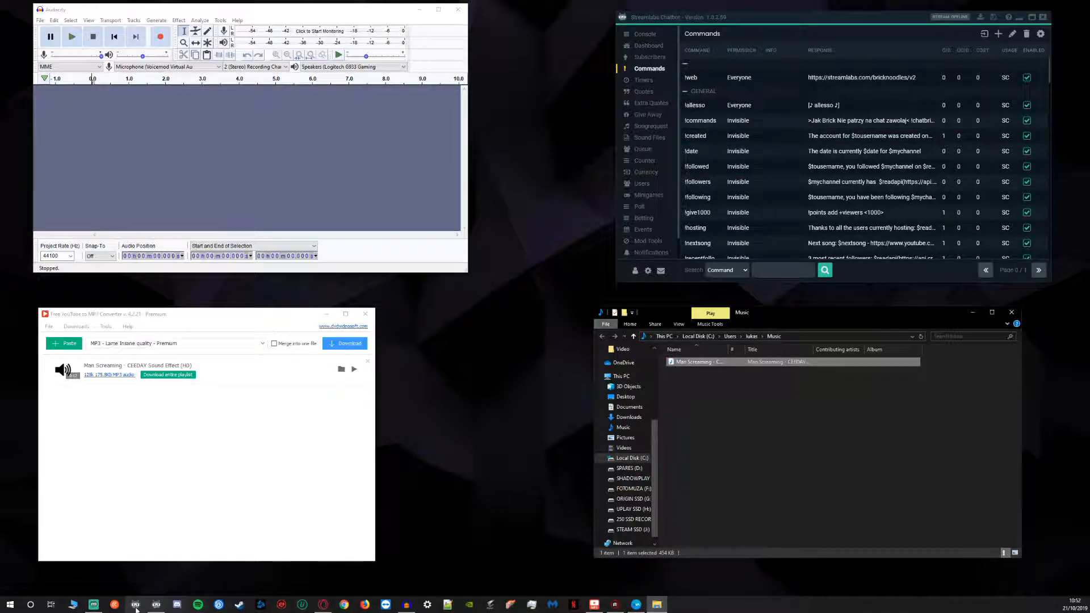
left_click(70, 609)
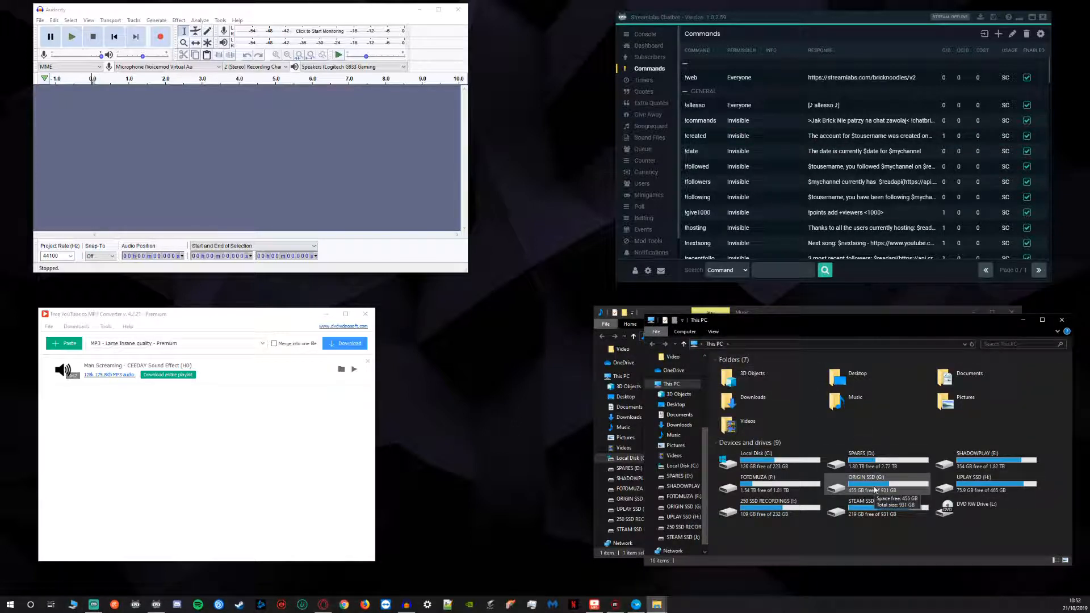
double_click(875, 487)
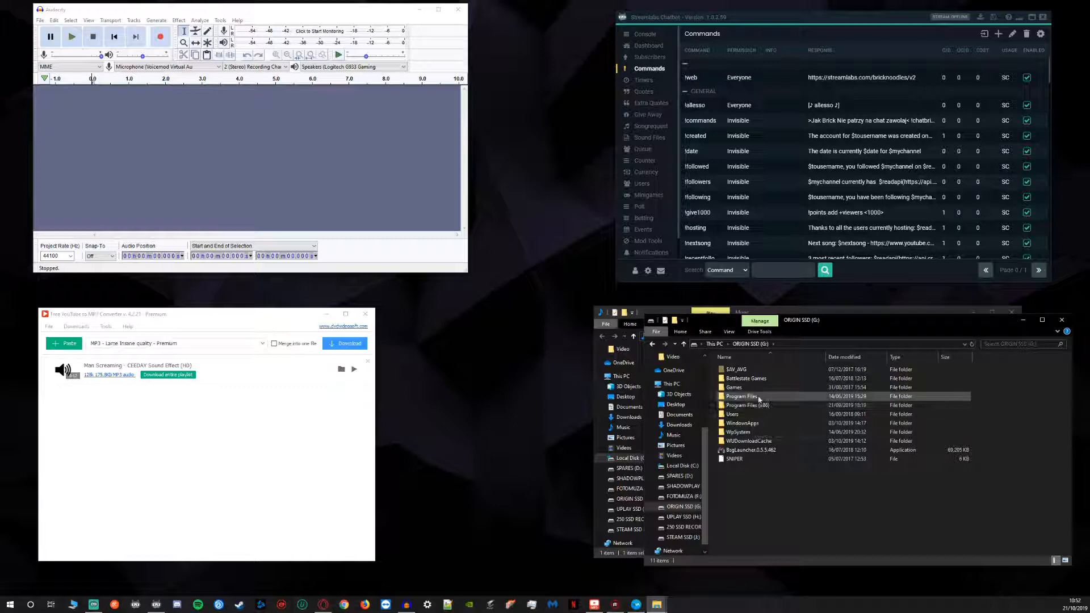
double_click(745, 413)
double_click(735, 370)
double_click(735, 369)
double_click(737, 370)
double_click(737, 370)
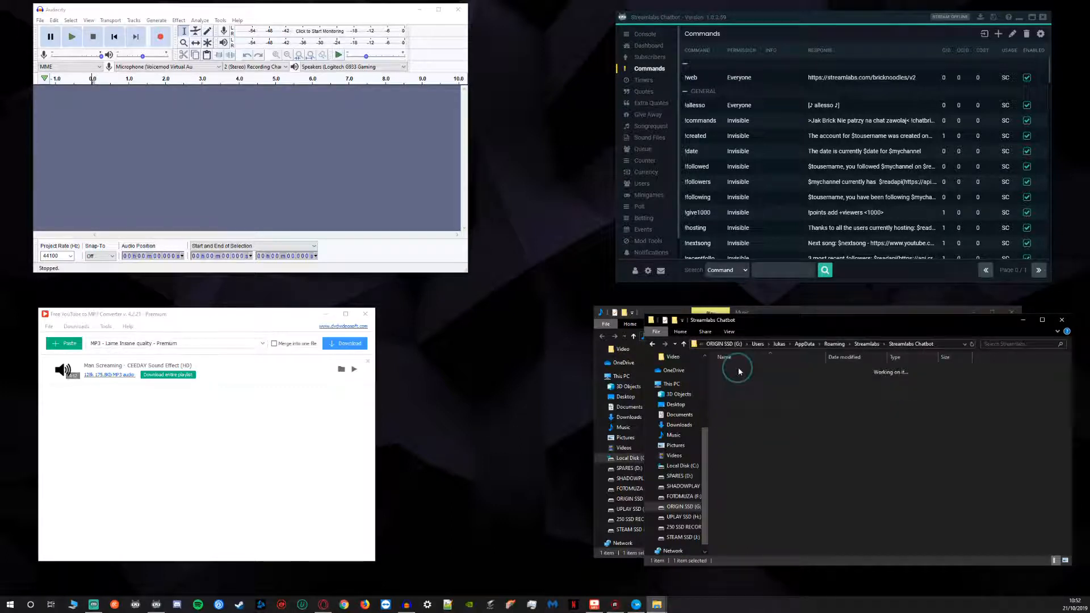
double_click(738, 370)
double_click(745, 387)
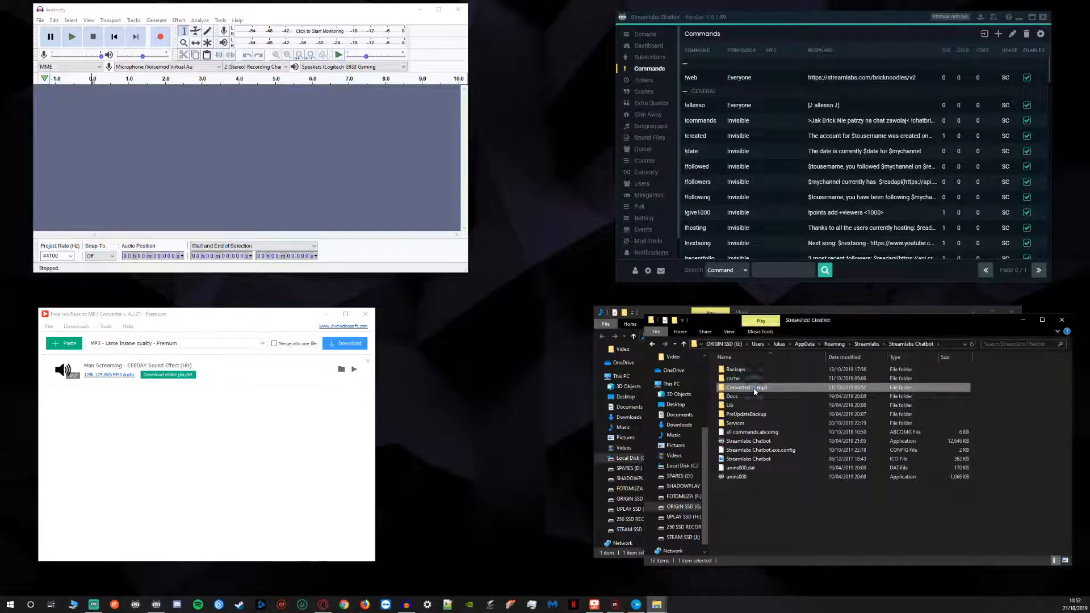
double_click(778, 397)
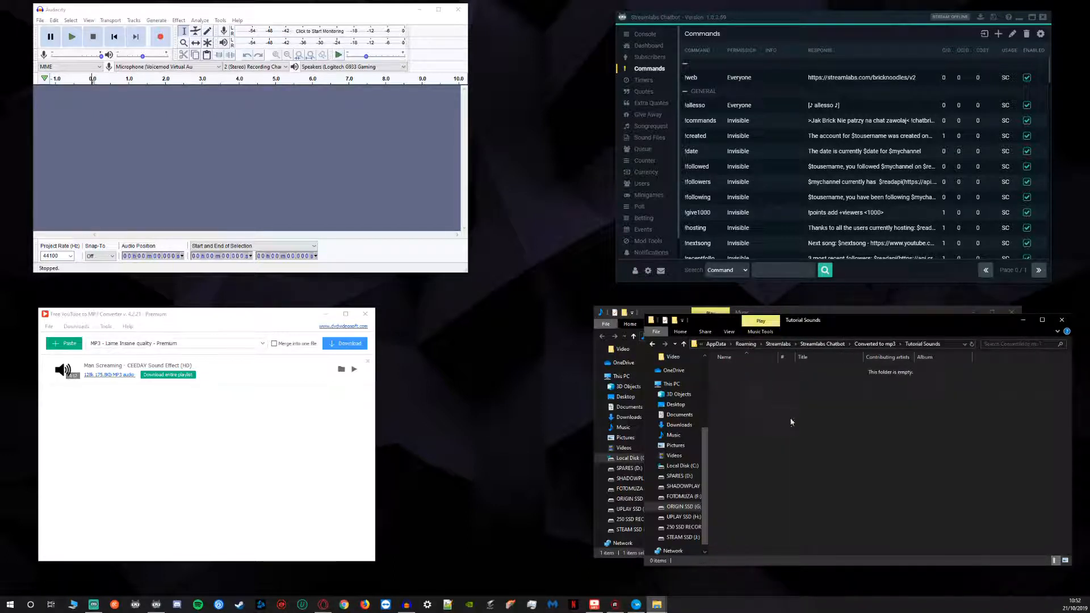
key("ctrl+v")
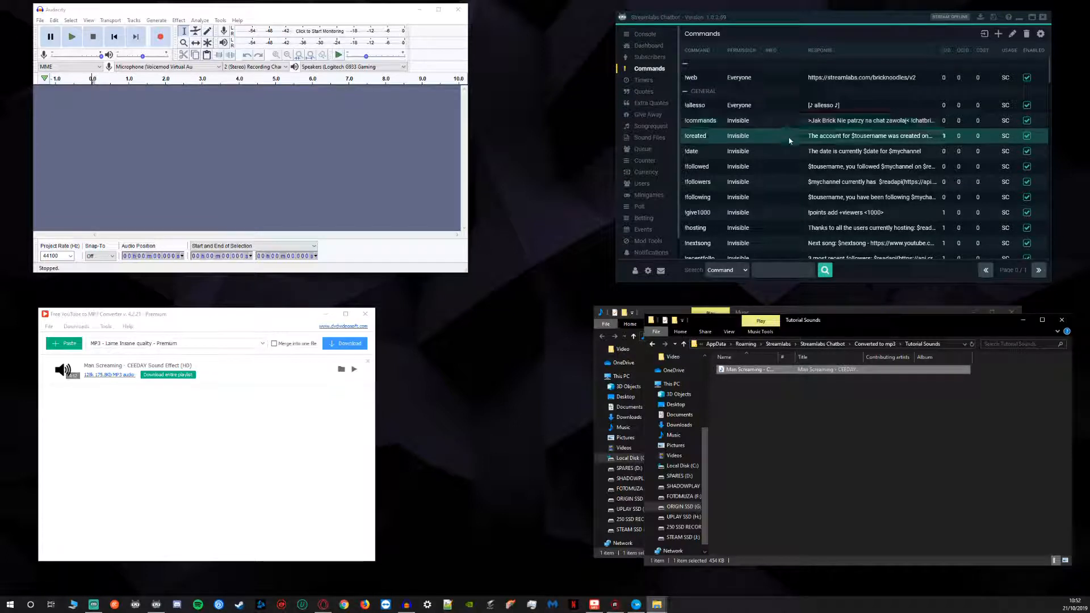
Step: Start a new sound file entry in Streamlabs Chatbot named "screaming" with automatic command generation enabled
scroll(789, 139, "down", 5)
scroll(788, 182, "up", 4)
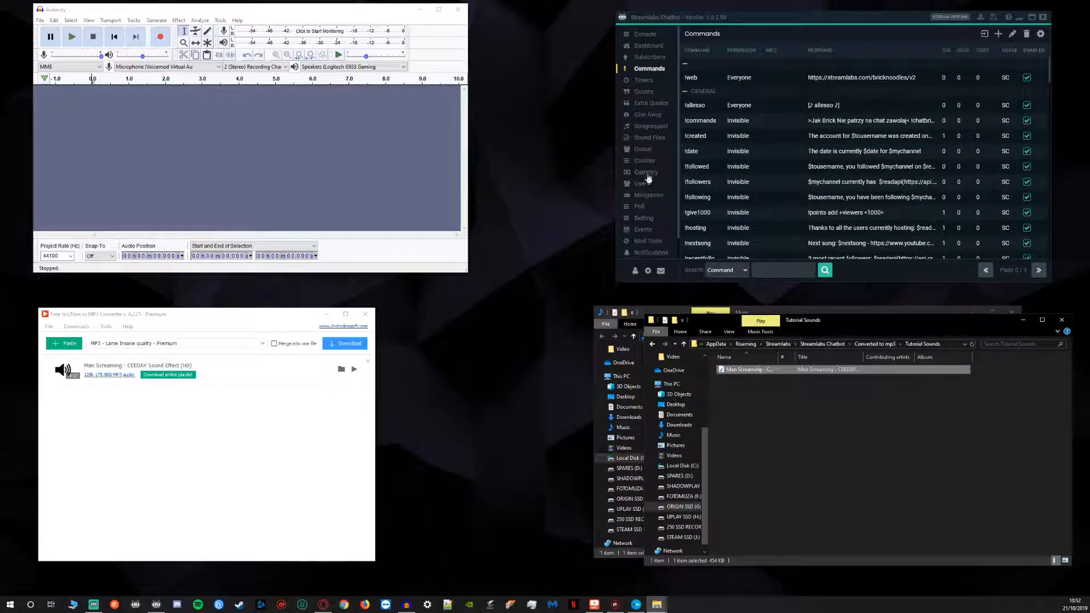
left_click(648, 139)
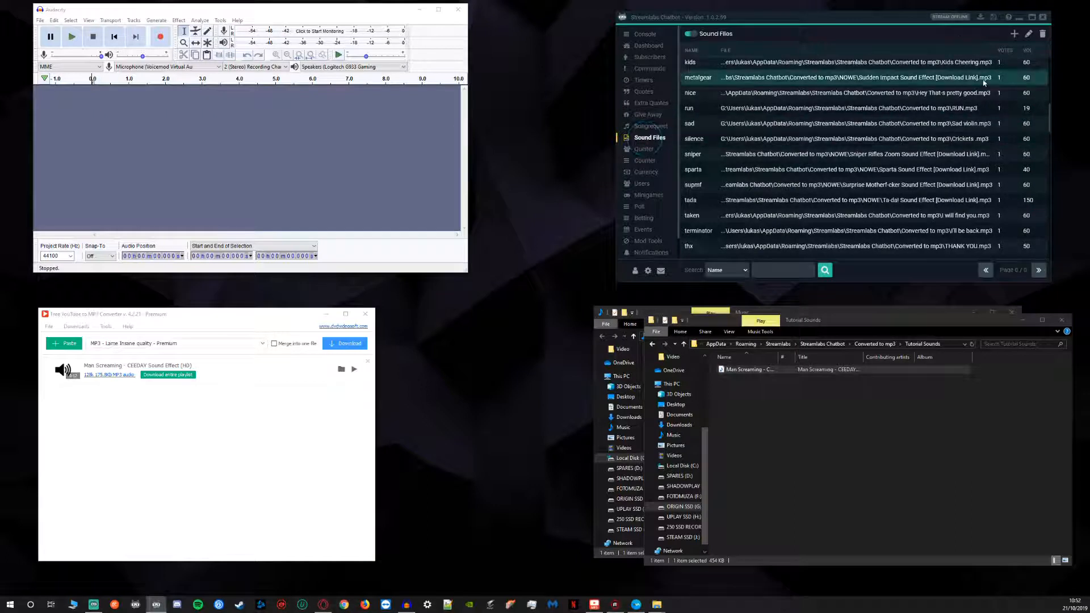
left_click(1014, 34)
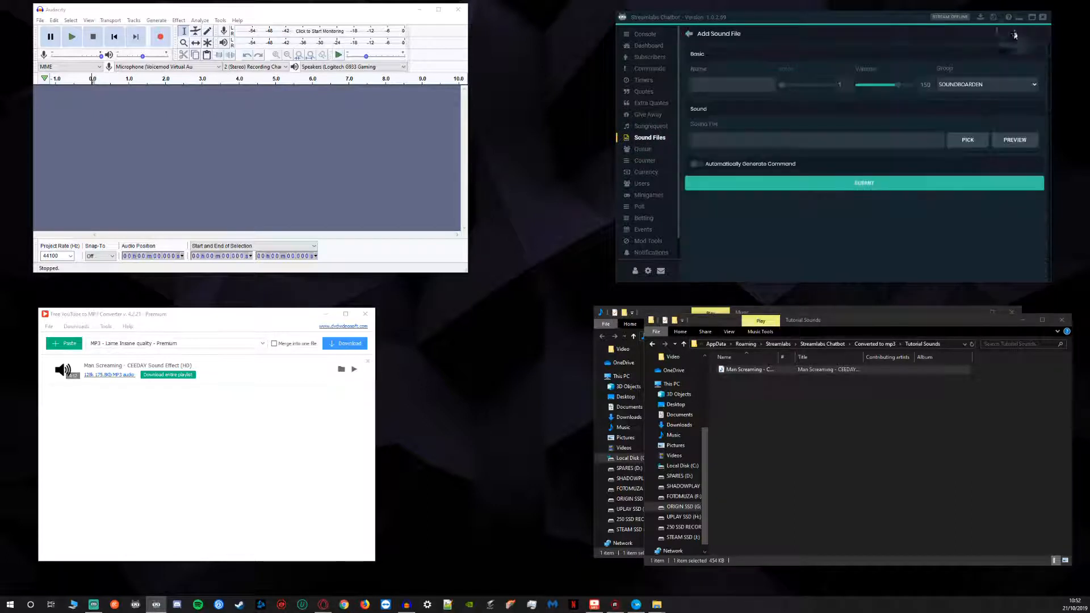
left_click(732, 84)
type("screaming")
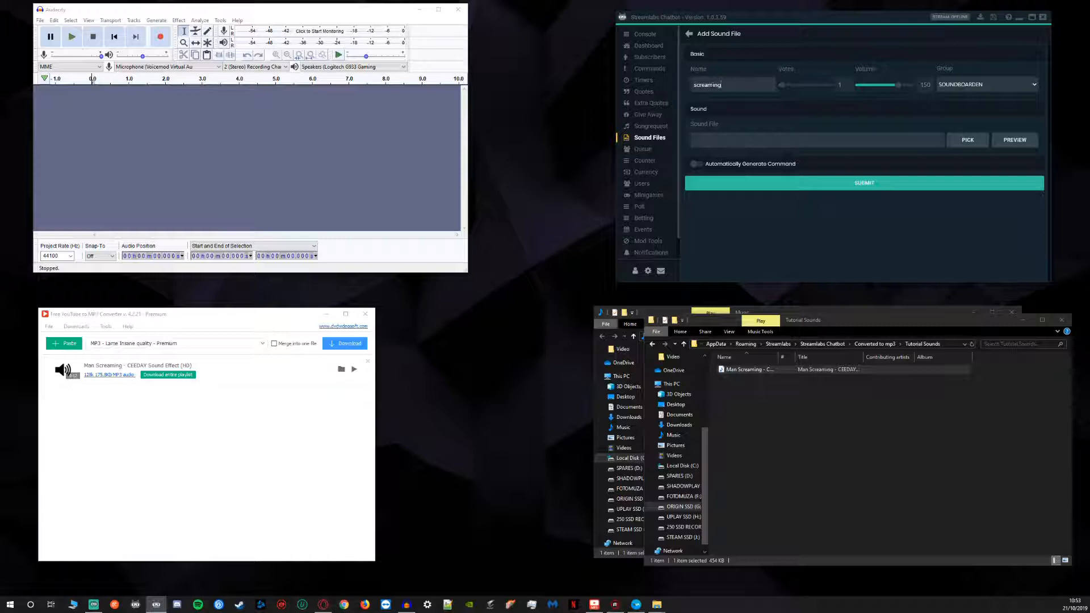
left_click(694, 163)
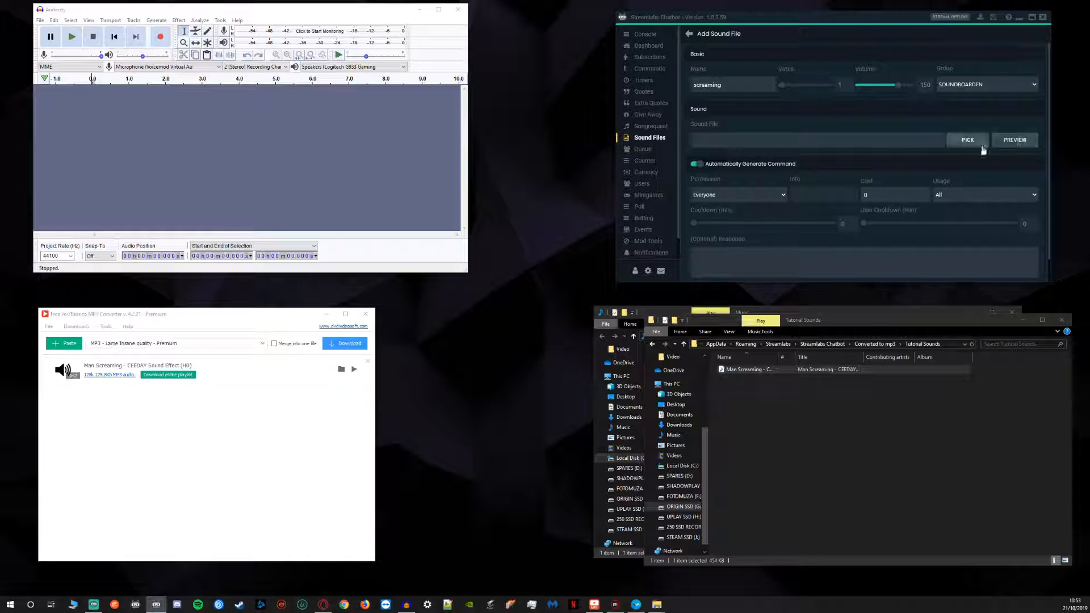
Step: Choose the Man Screaming MP3 from the Tutorial Sounds folder as the entry's sound file
left_click(966, 140)
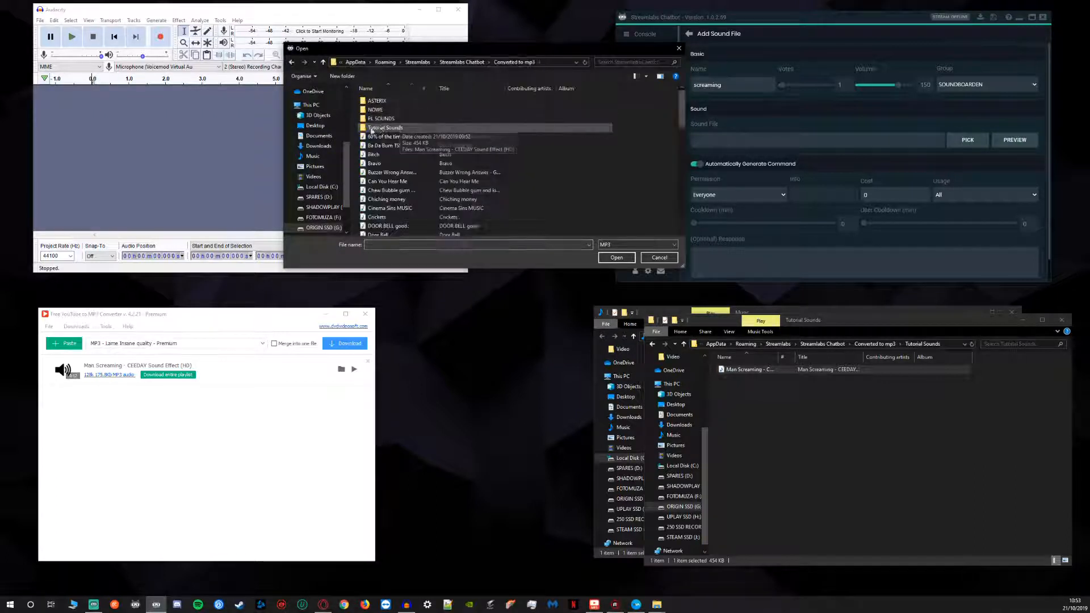
double_click(374, 128)
left_click(392, 101)
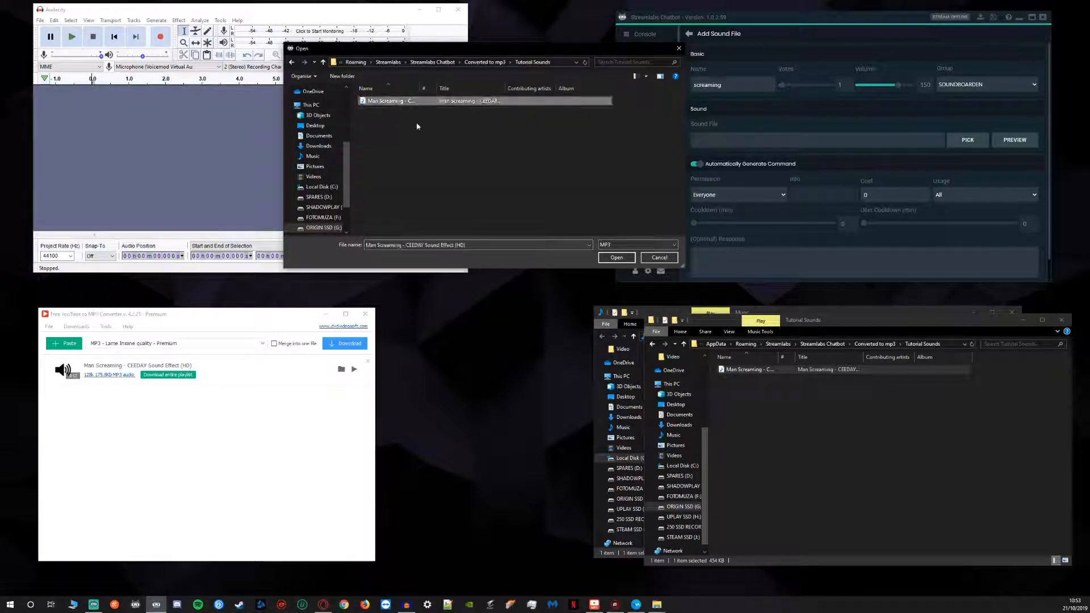
left_click(610, 259)
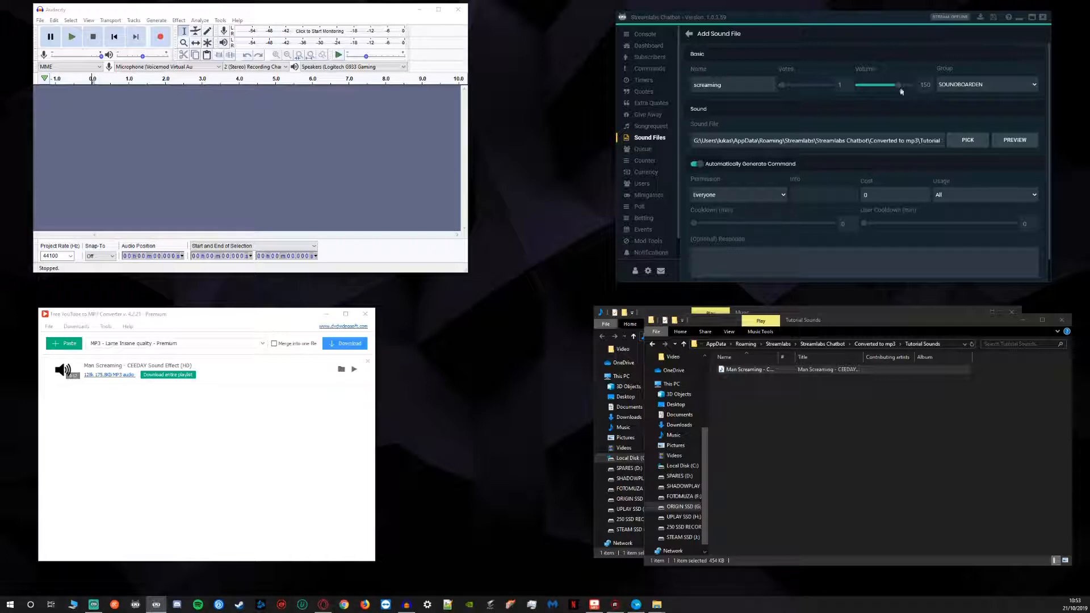
Step: Set the sound's volume to 103, preview it and submit the new sound file entry
left_click_drag(898, 90, 885, 89)
left_click(1019, 142)
scroll(839, 231, "down", 1)
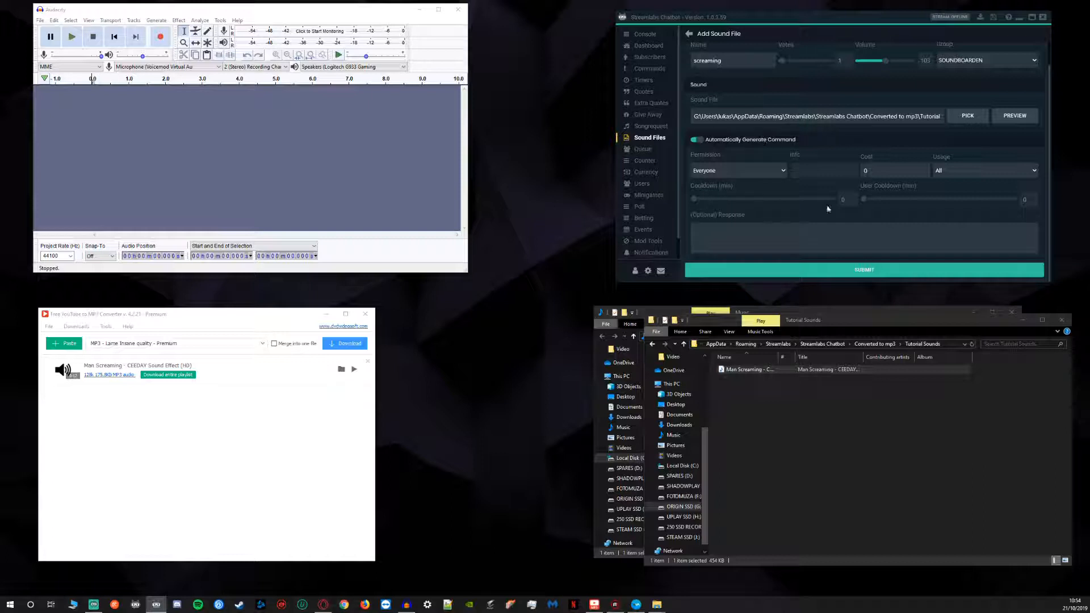
left_click(864, 271)
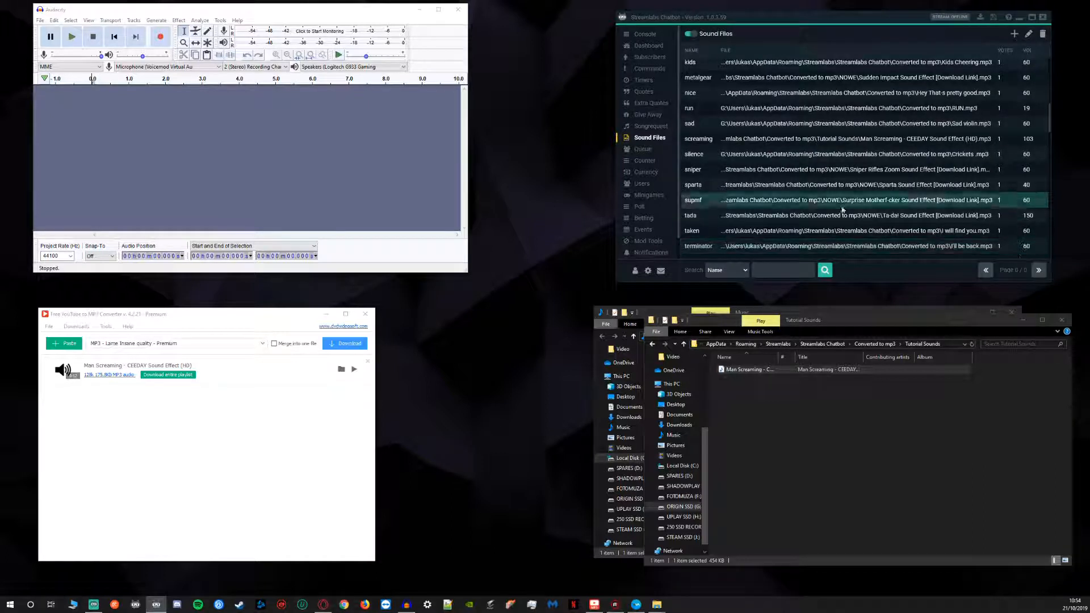
Step: Locate the new "screaming" entry in the sound files list
scroll(806, 125, "up", 5)
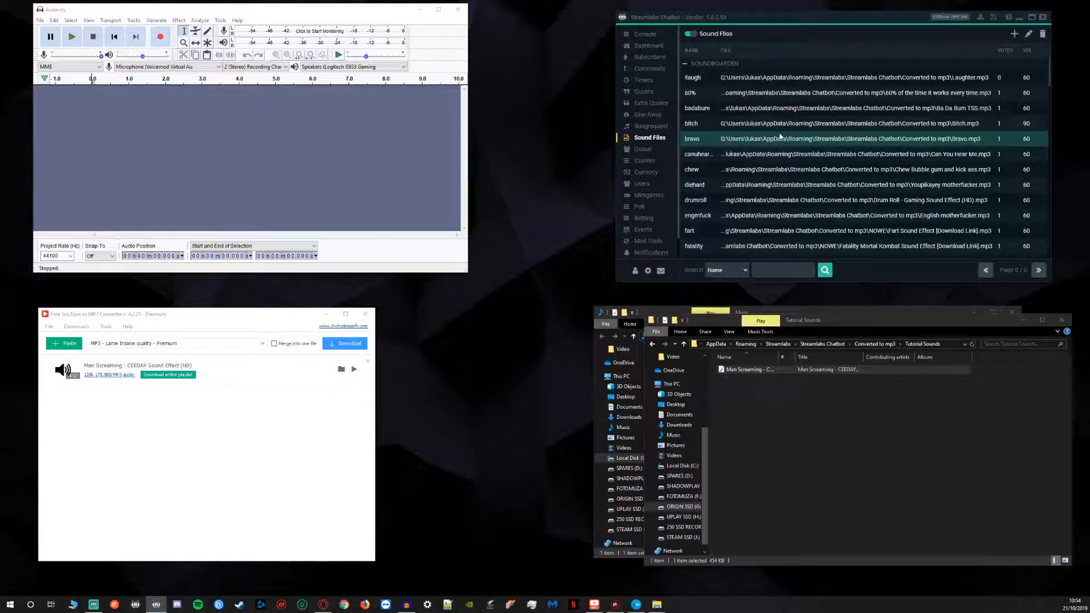
scroll(756, 124, "down", 1)
scroll(756, 123, "down", 4)
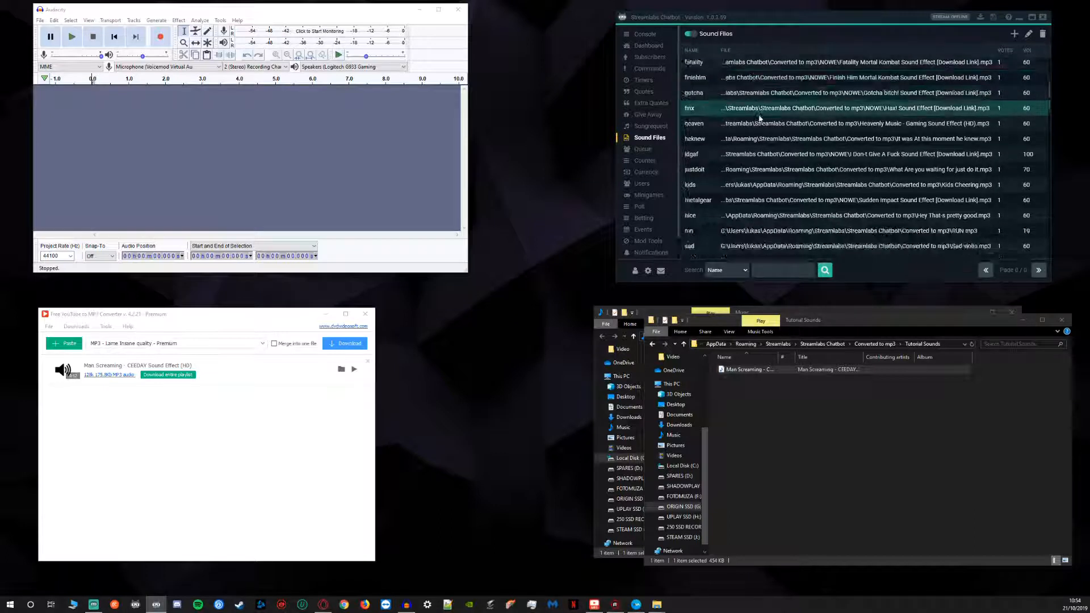
scroll(759, 120, "down", 2)
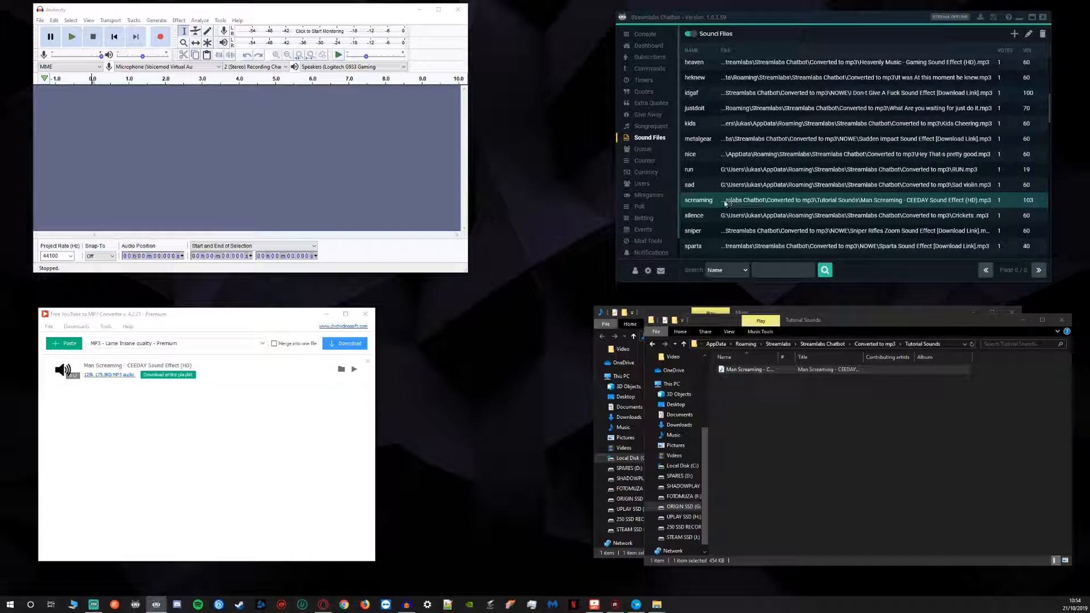
left_click(712, 204)
Step: Edit the !commands command, adding the new scream sound command after !tada in its response, and submit the change
left_click(649, 69)
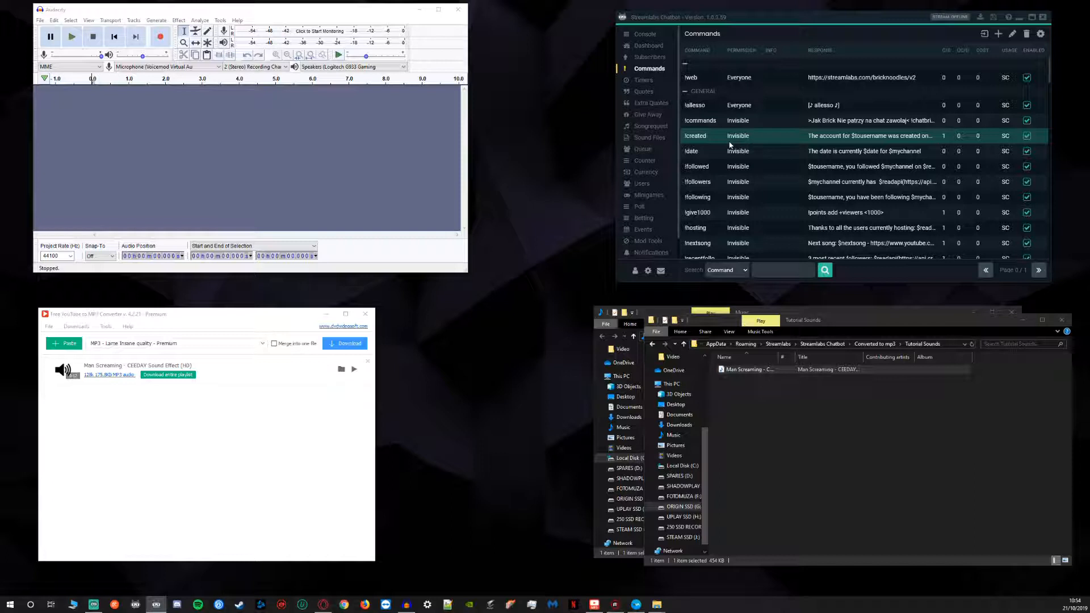
left_click(737, 122)
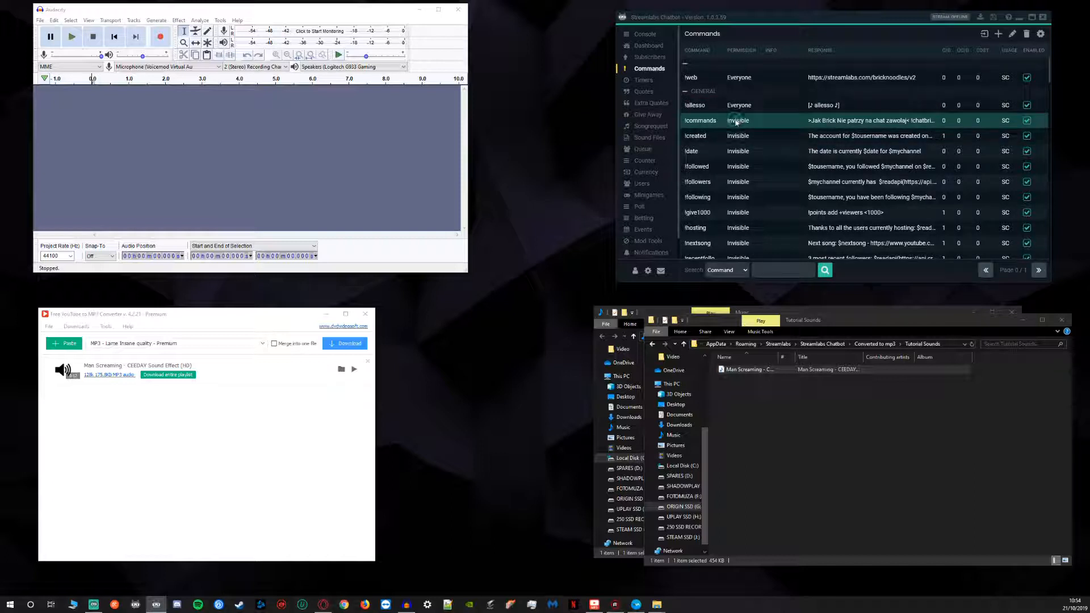
right_click(737, 122)
left_click(749, 132)
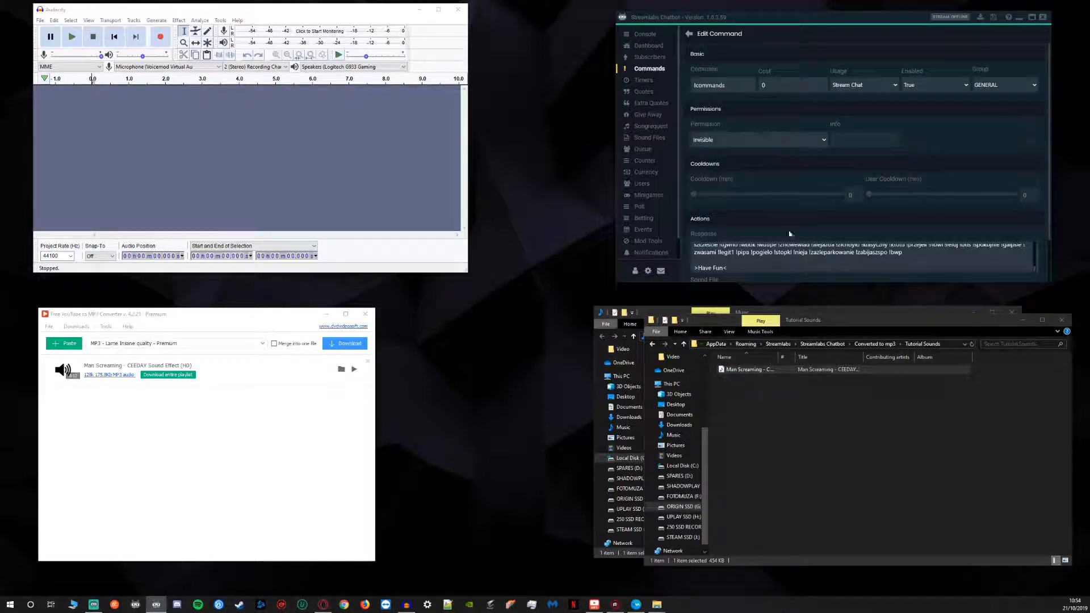
scroll(789, 233, "down", 1)
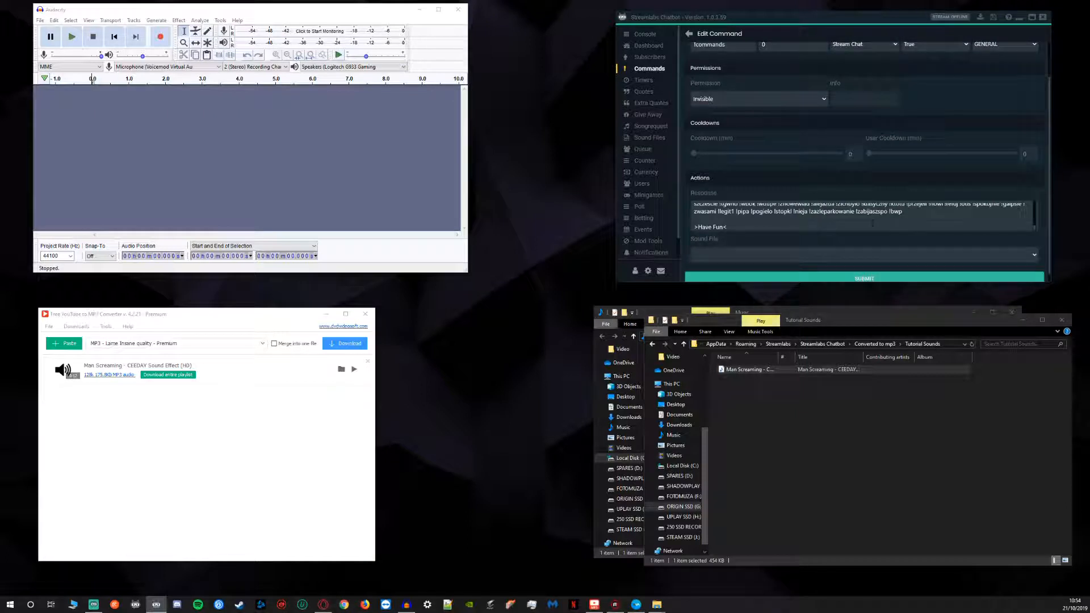
scroll(865, 222, "up", 1)
scroll(865, 221, "up", 1)
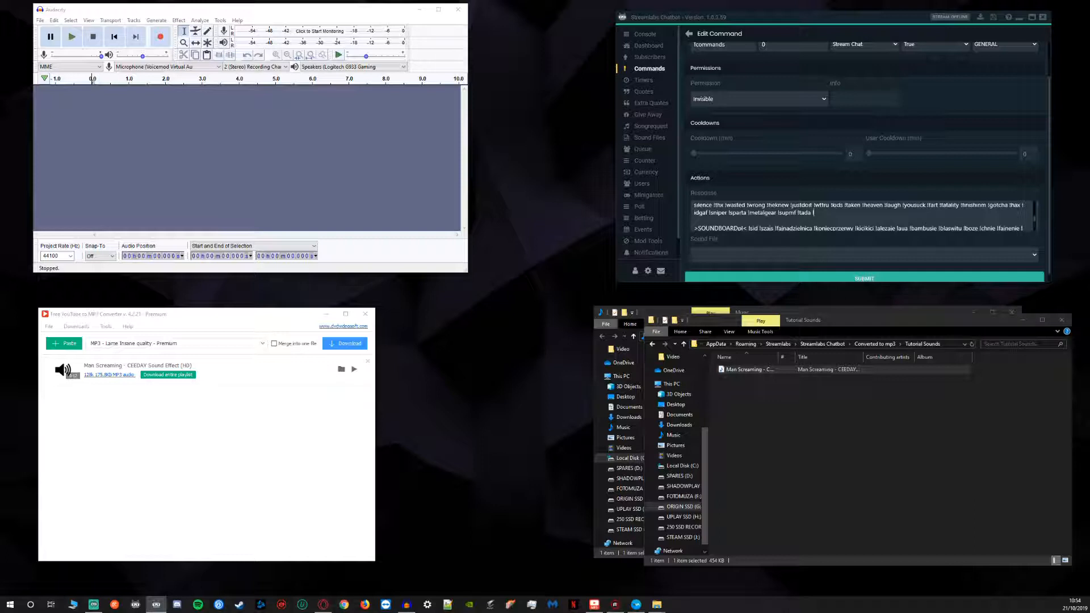
type("cream")
left_click(864, 277)
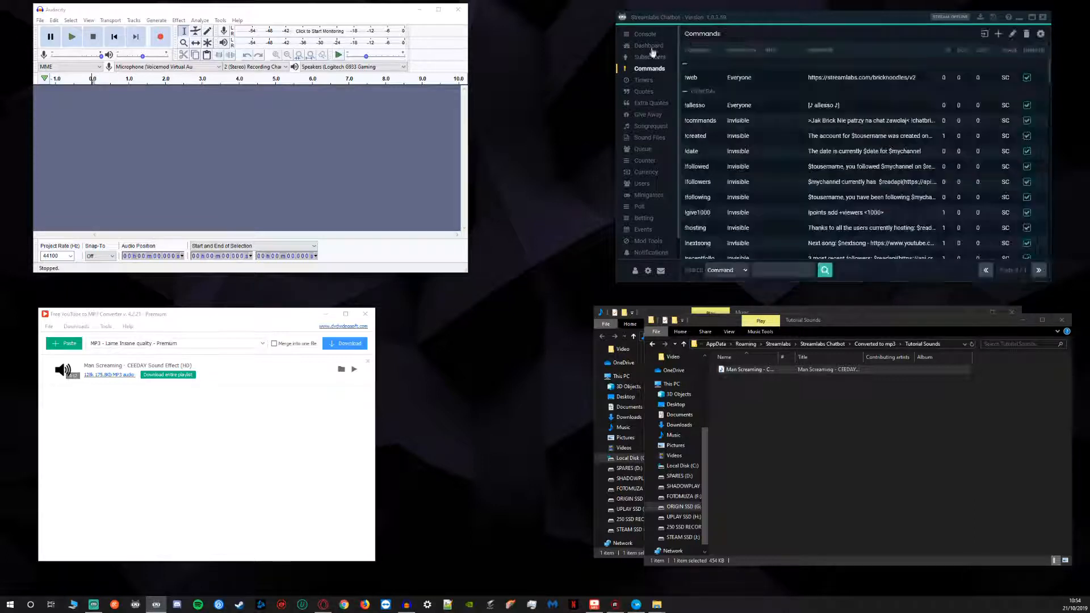
Step: Send !commands in the console chat to display the updated command list
left_click(645, 34)
type("!commands")
key("Return")
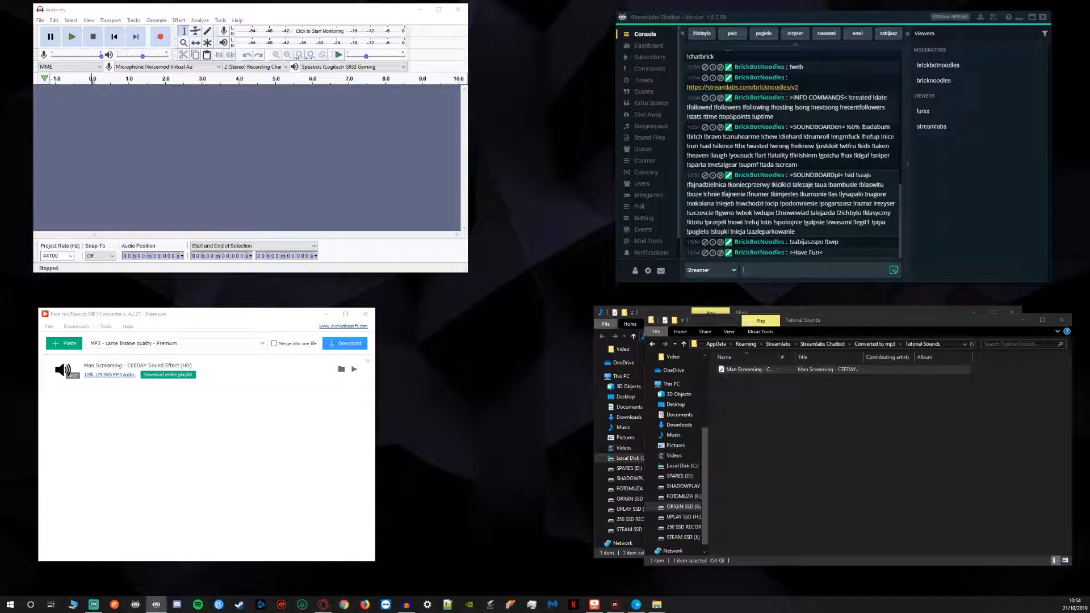
Step: Copy !scream from the bot's English soundboard reply and send it in the console chat to test the sound
left_click_drag(776, 164, 801, 168)
key("ctrl+c")
left_click(751, 270)
key("ctrl+v")
key("Return")
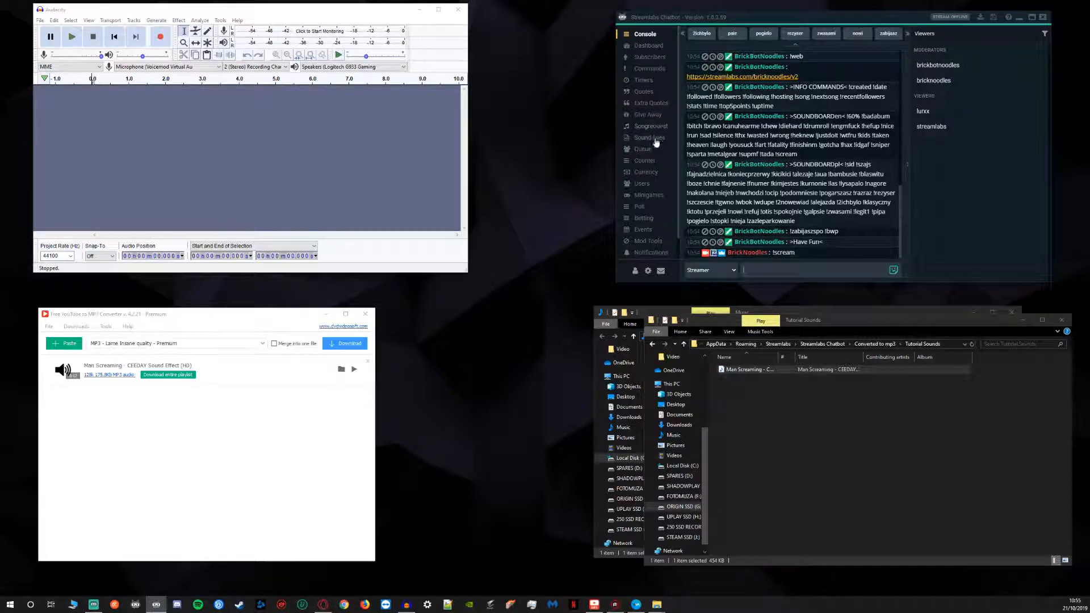
Step: Check the entry's name in the sound files list, change !scream to !screaming in the !commands response, and submit the change
left_click(653, 139)
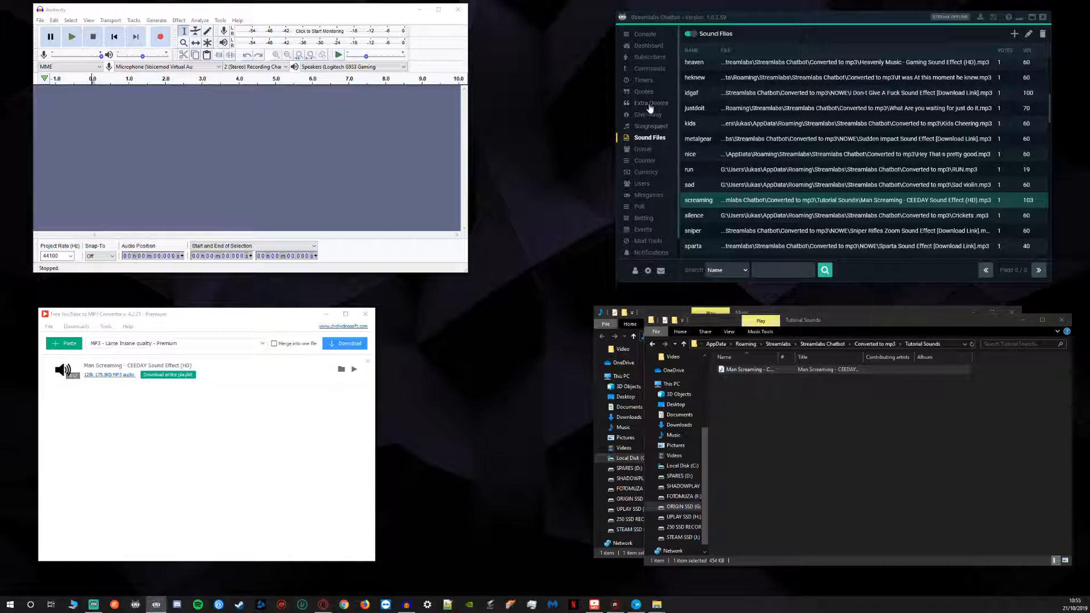
left_click(648, 68)
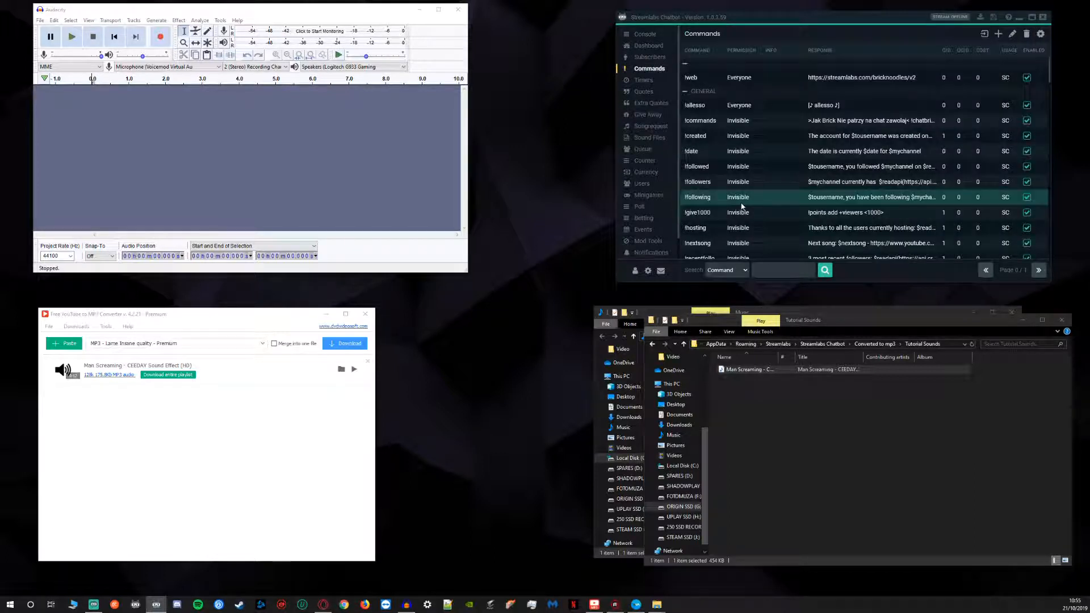
scroll(727, 170, "down", 5)
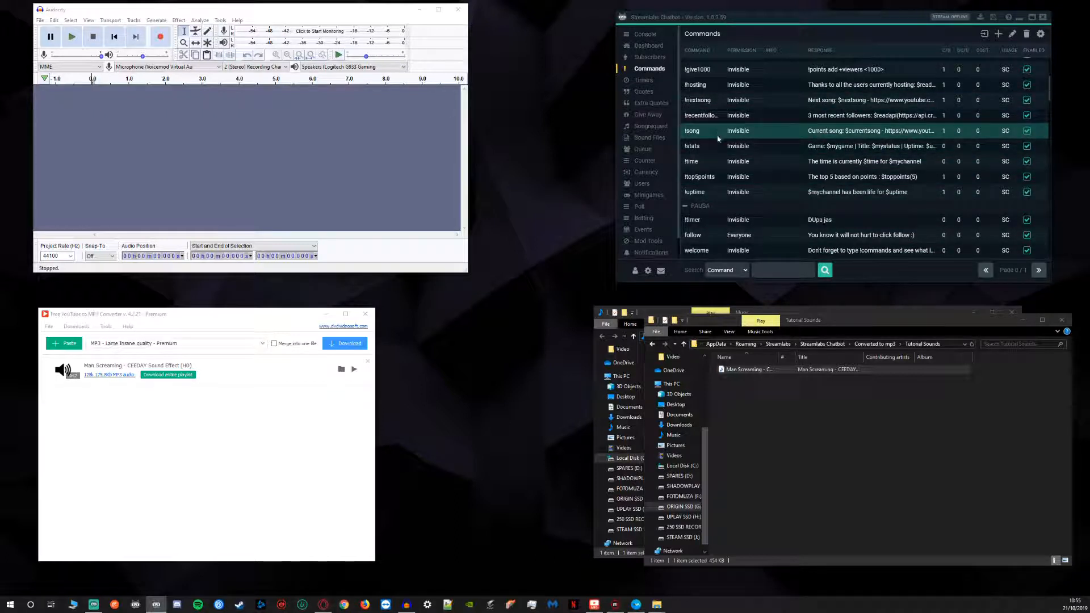
scroll(716, 142, "up", 3)
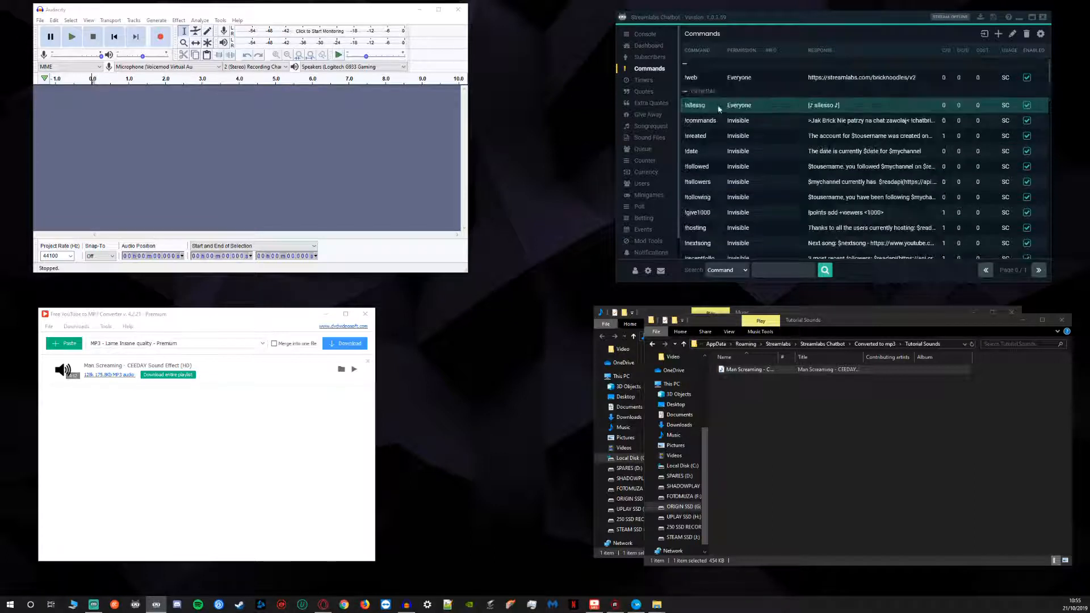
right_click(730, 125)
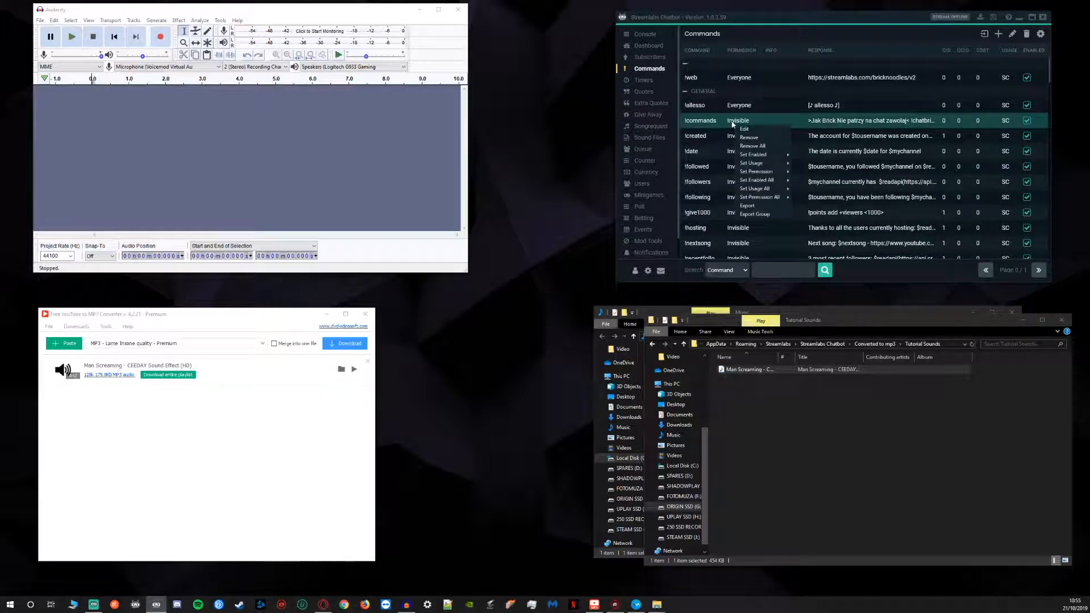
left_click(752, 130)
scroll(753, 204, "down", 2)
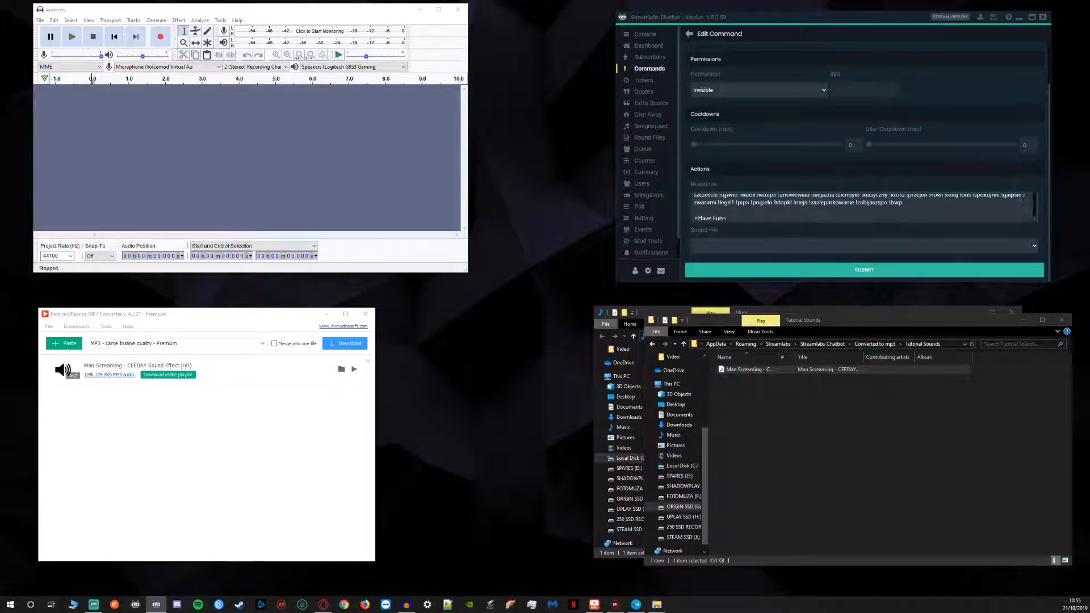
scroll(860, 207, "up", 4)
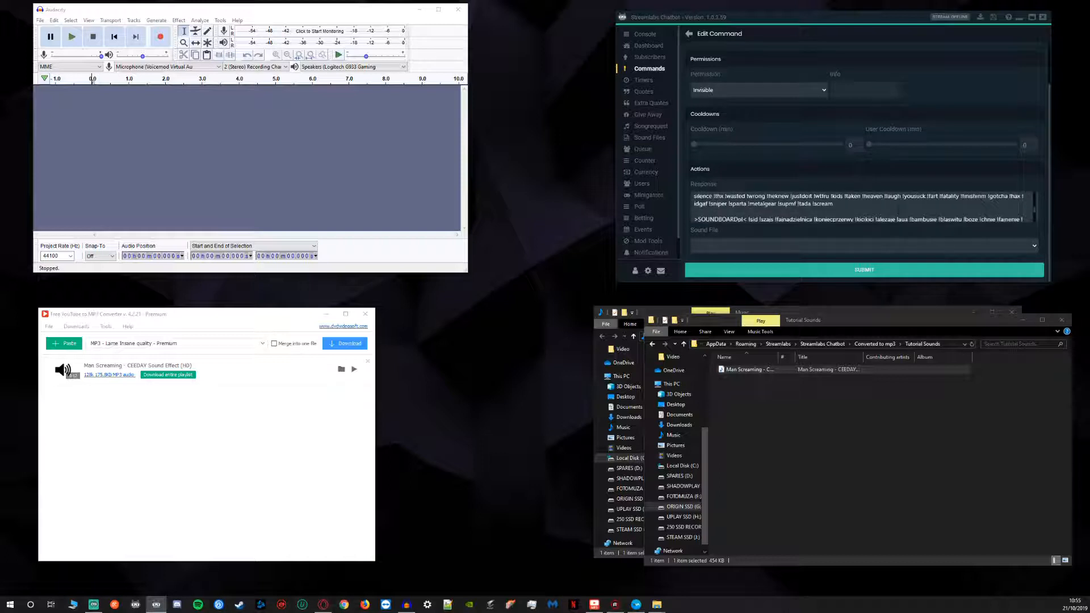
type("ing")
left_click_drag(814, 203, 842, 204)
left_click(895, 273)
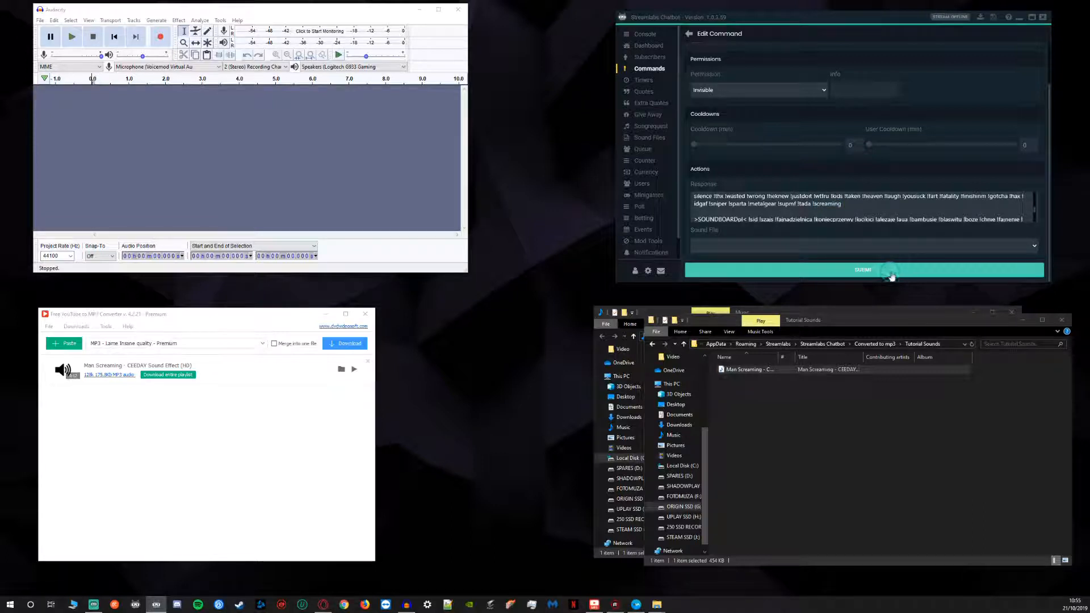
Step: Send !screaming in the console chat to test the sound, followed by !commands to display the corrected list
left_click(637, 36)
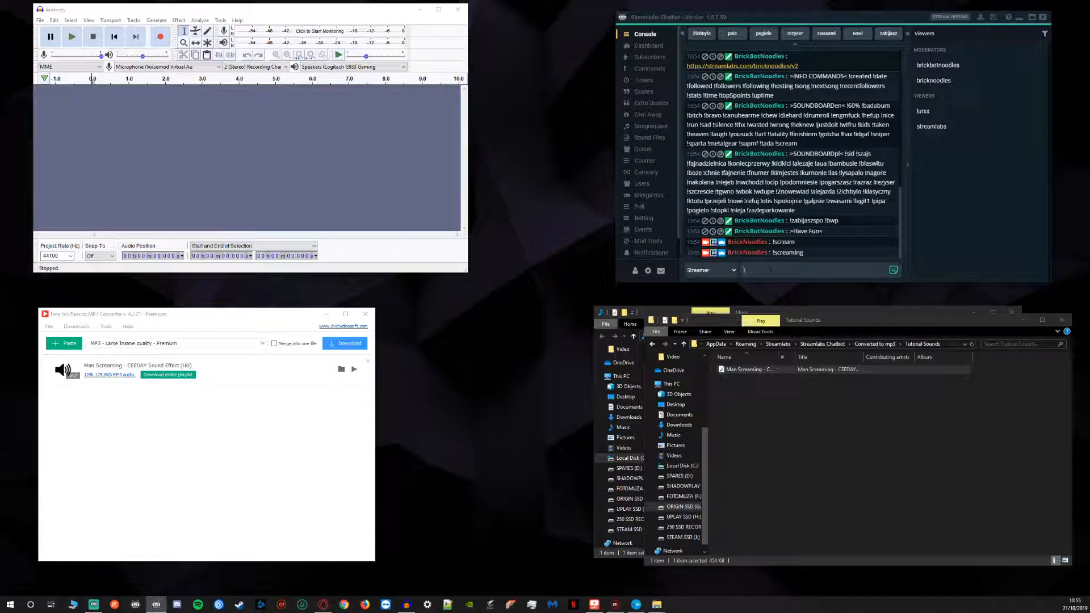
type("commands")
key("Return")
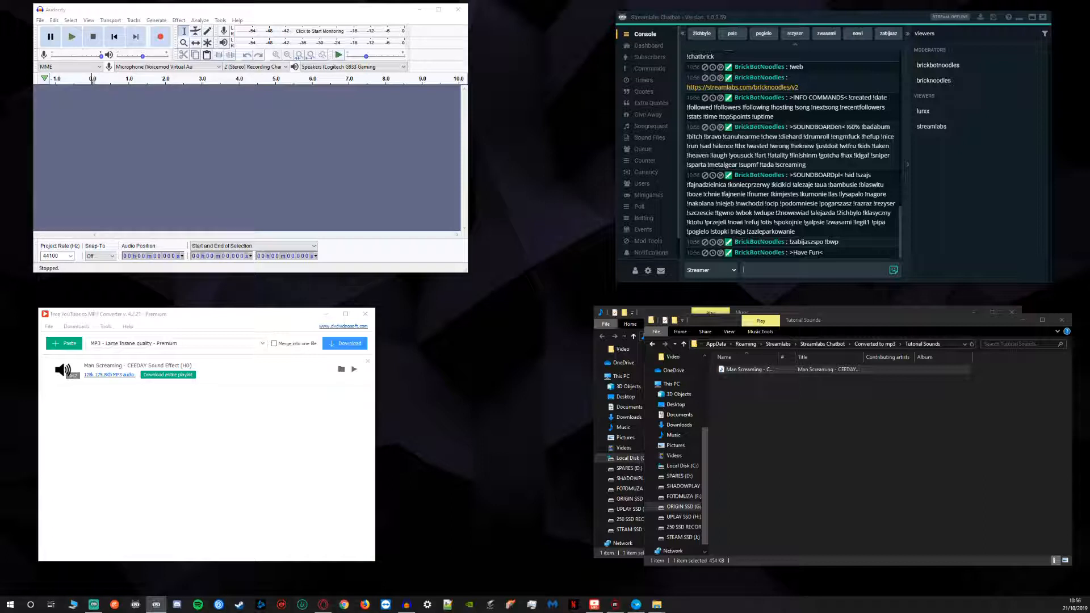
Step: Get the link of the YouTube video "100 Greatest One-Liners: Before The Kill" and download it with Free YouTube to MP3 Converter
left_click(323, 604)
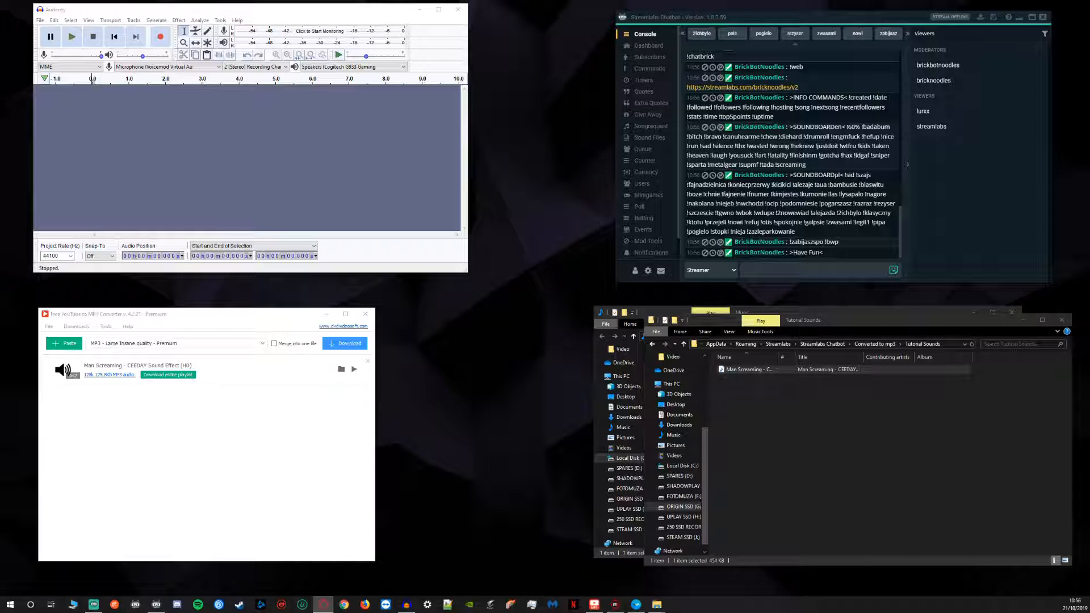
left_click(116, 413)
key("ctrl+v")
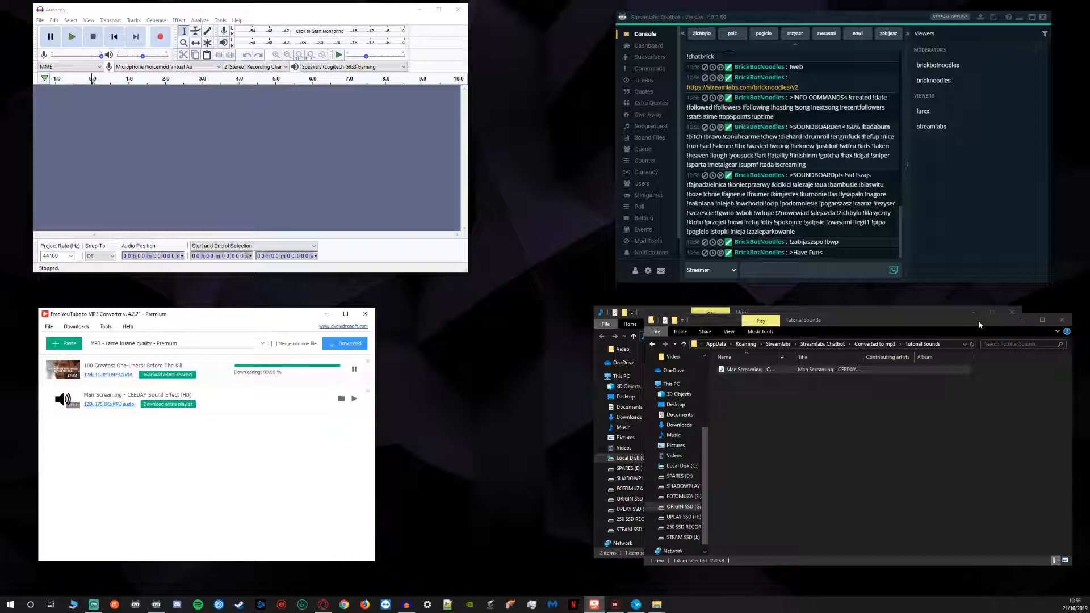
Step: Bring the Music folder to the front, import the 100 Greatest One-Liners MP3 from it into Audacity, and widen the Audacity window
left_click_drag(979, 322, 776, 366)
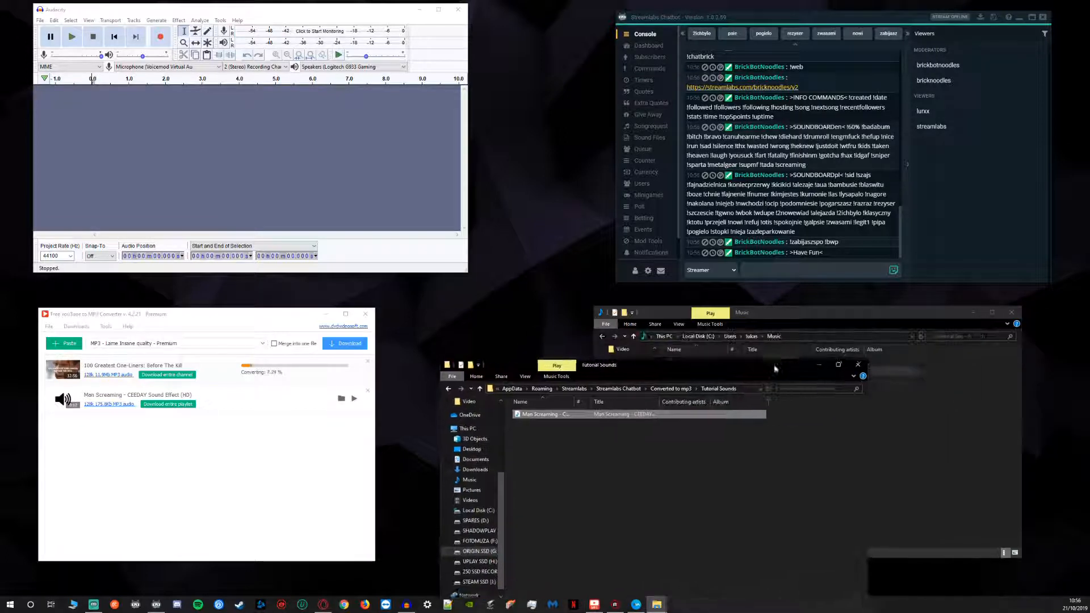
left_click(824, 317)
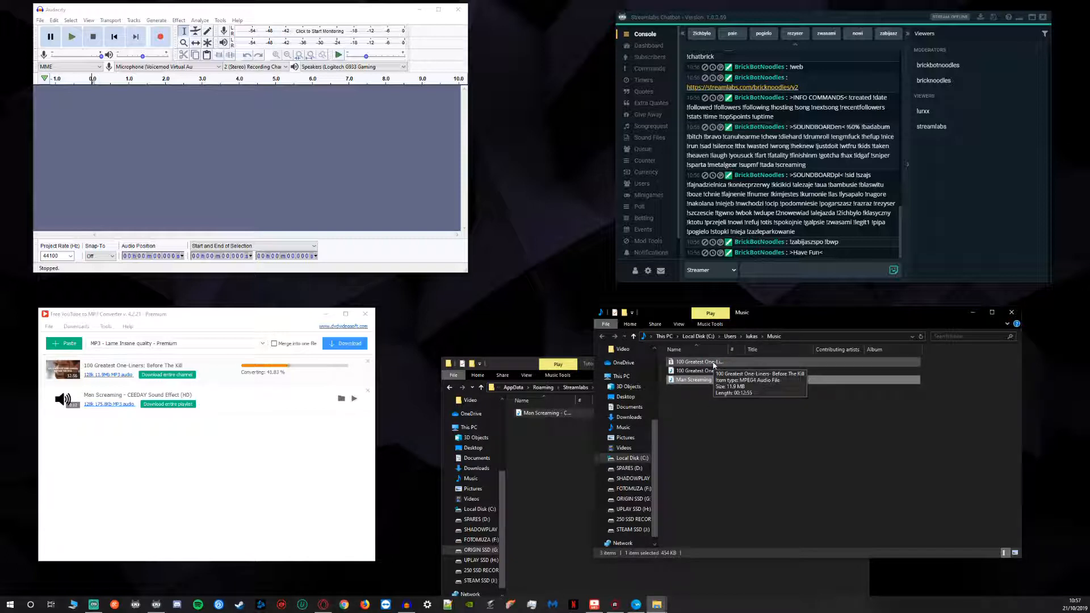
left_click_drag(727, 351, 808, 350)
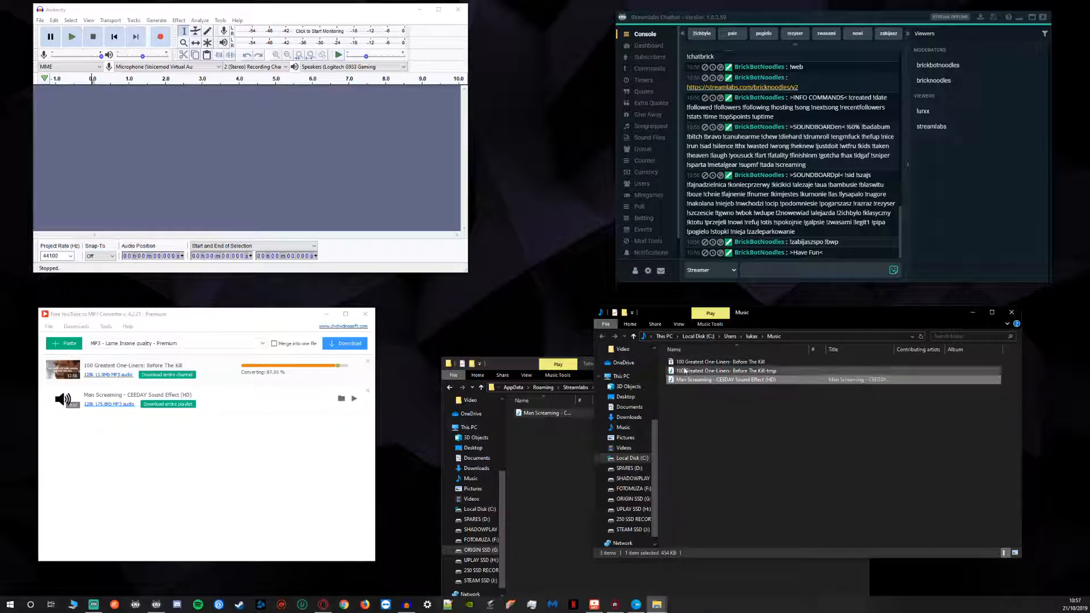
left_click(743, 363)
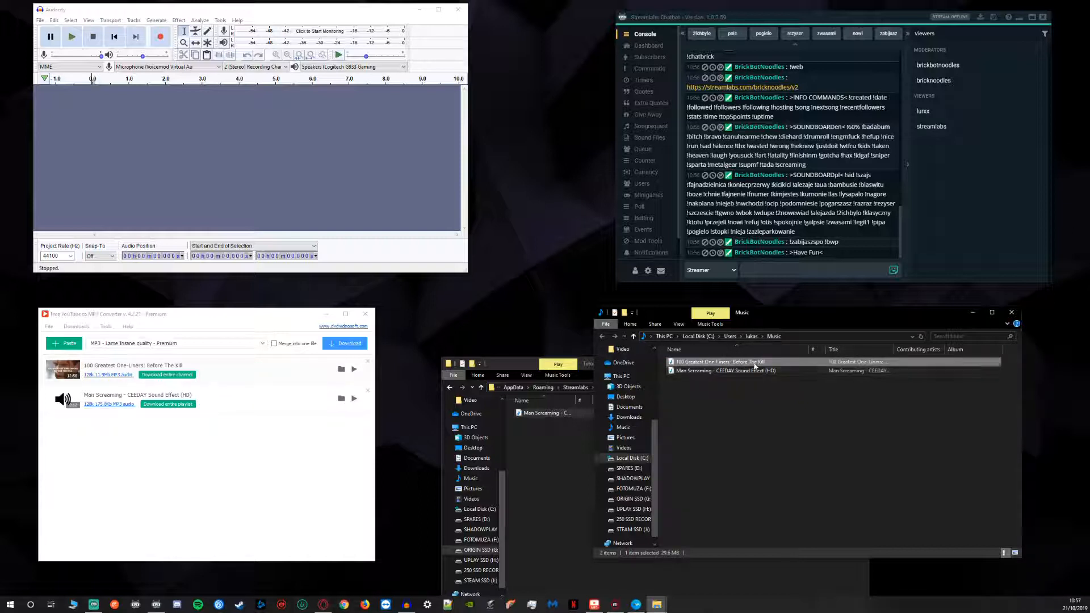
left_click_drag(753, 364, 179, 180)
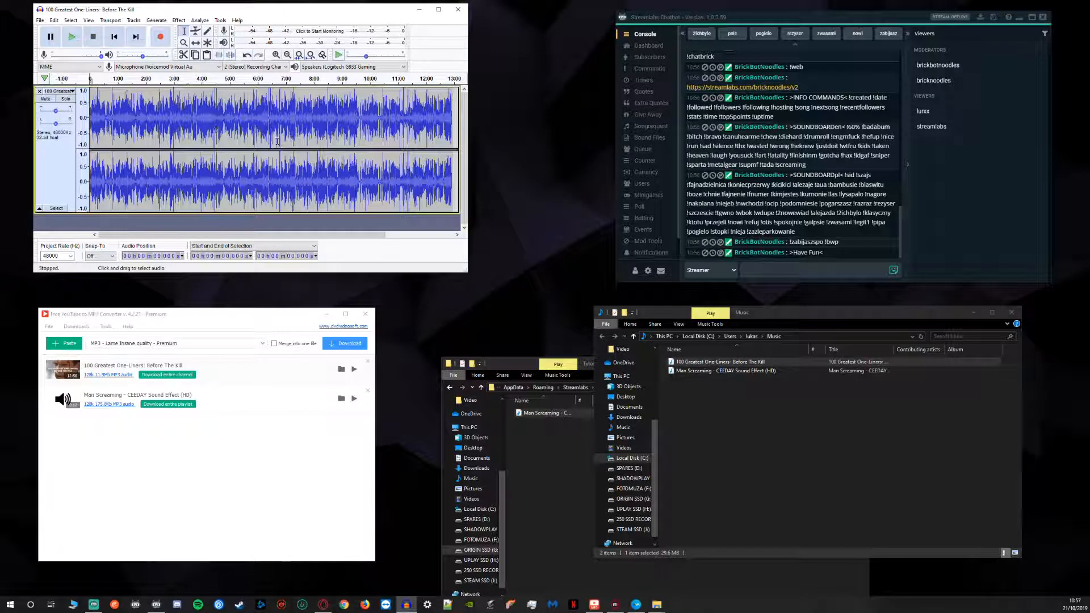
left_click_drag(469, 34, 1008, 34)
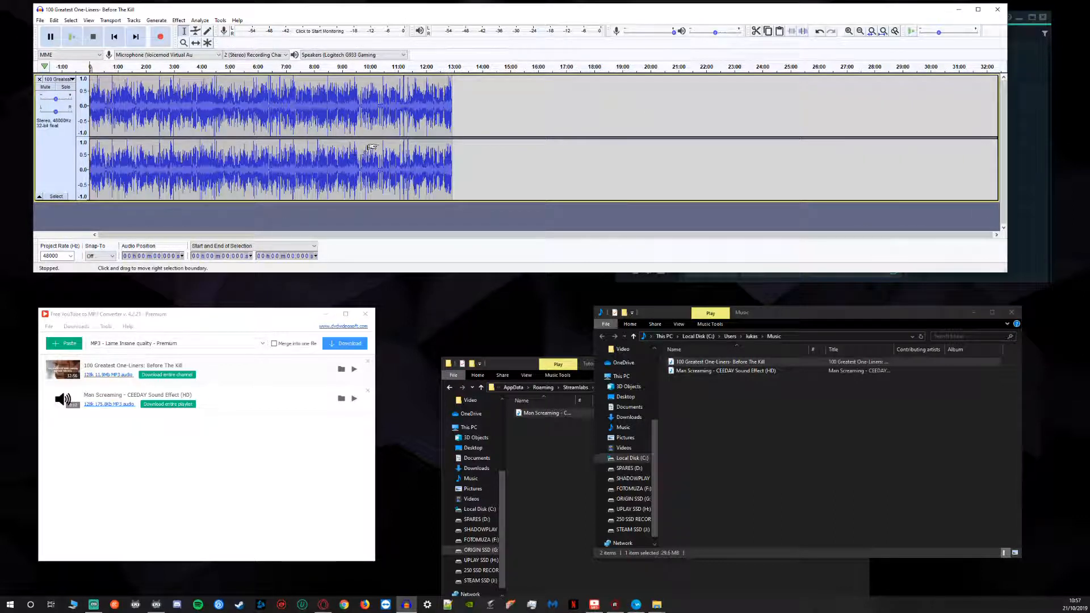
Step: Play the imported track from the start to find a usable line, stopping playback with the cursor at about 15 seconds
scroll(372, 147, "up", 3, "ctrl")
left_click_drag(778, 234, 171, 235)
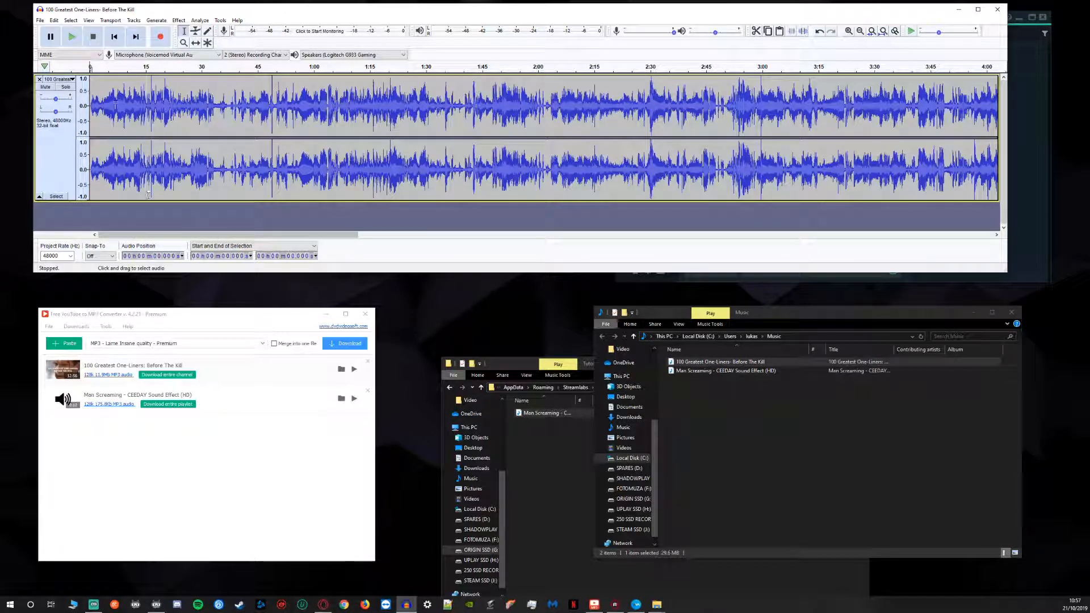
key("space")
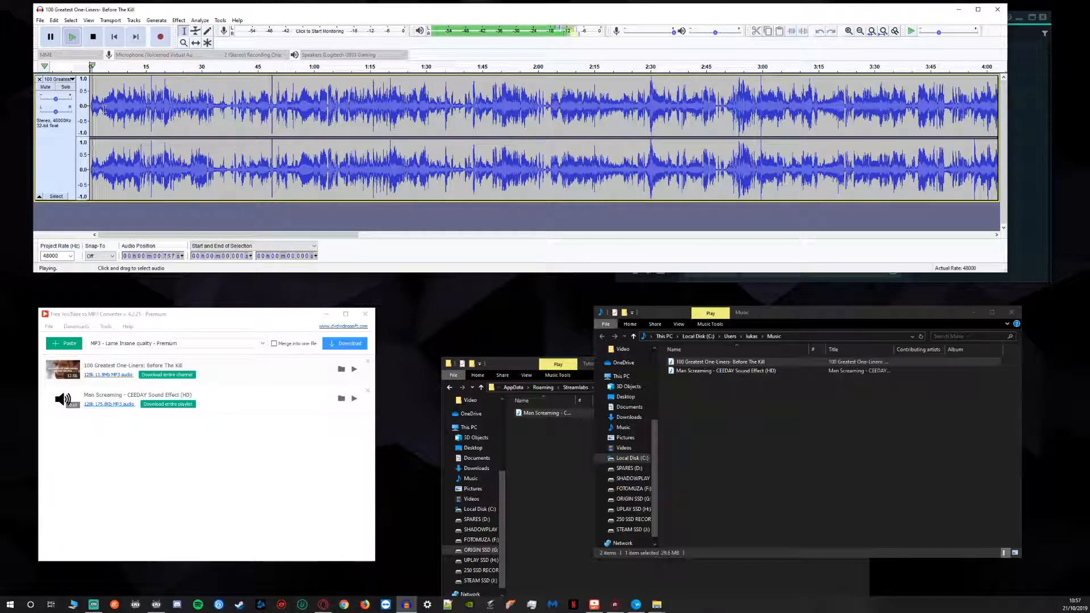
scroll(113, 114, "up", 2, "ctrl")
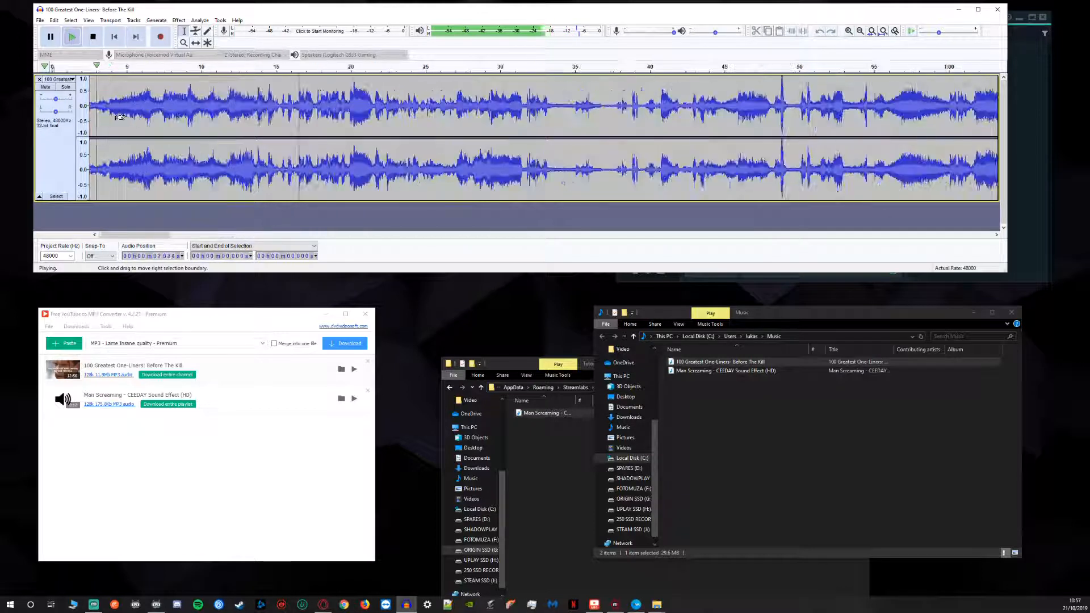
scroll(170, 119, "up", 1, "ctrl")
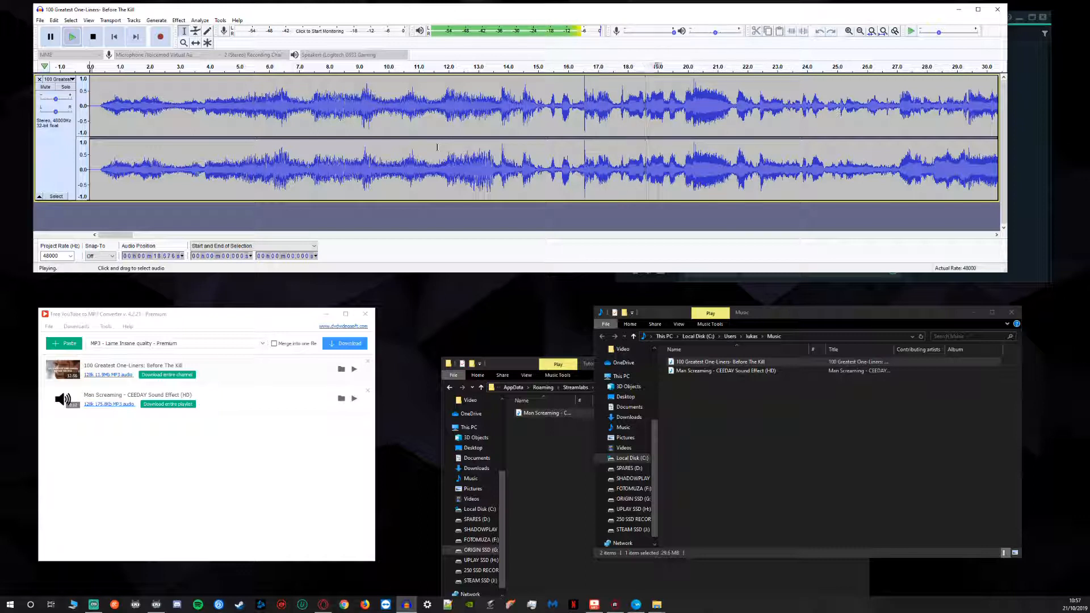
left_click(540, 86)
key("space")
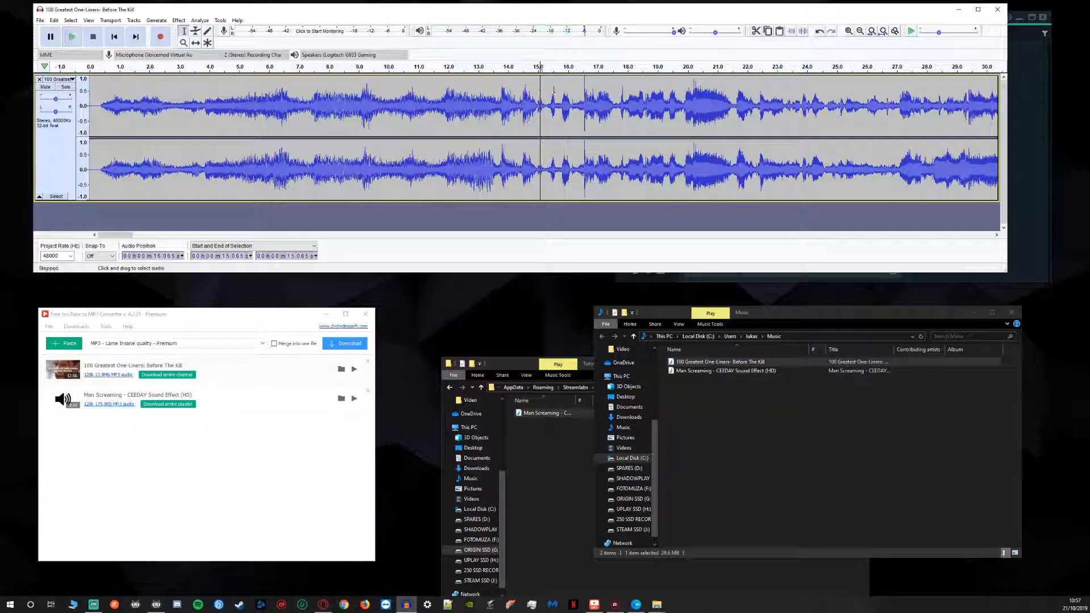
Step: Copy the roughly one-second phrase starting at about 15.3 seconds, delete the whole track's audio and paste the phrase at the start
left_click_drag(547, 105, 576, 108)
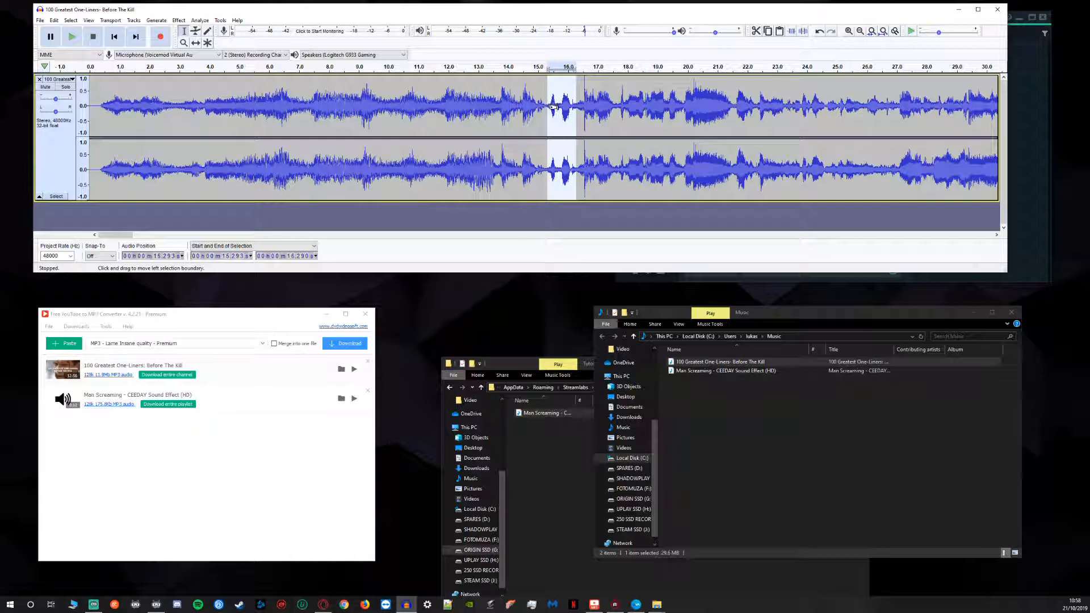
left_click_drag(547, 105, 549, 106)
double_click(229, 106)
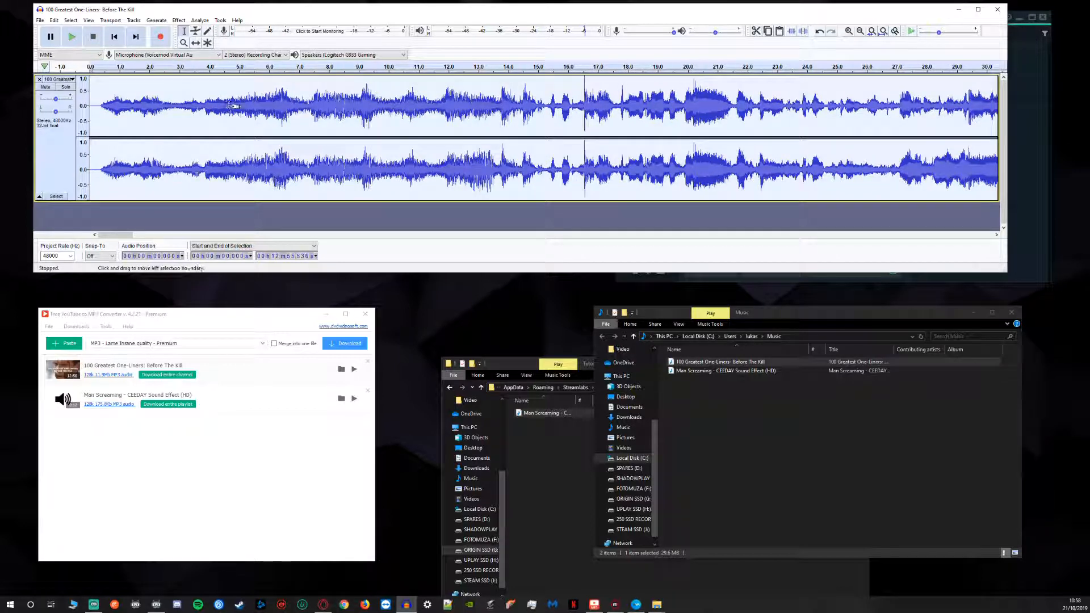
key("Delete")
key("ctrl+v")
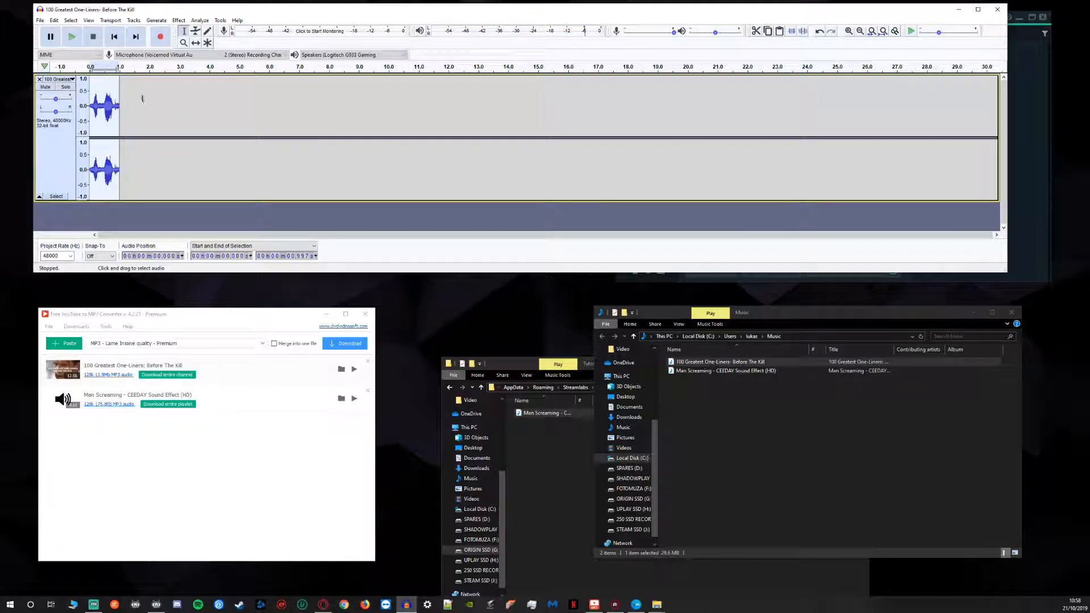
Step: Export the clip as an MP3 into the Tutorial Sounds folder, keeping the suggested file name, Standard preset quality and metadata
left_click(40, 20)
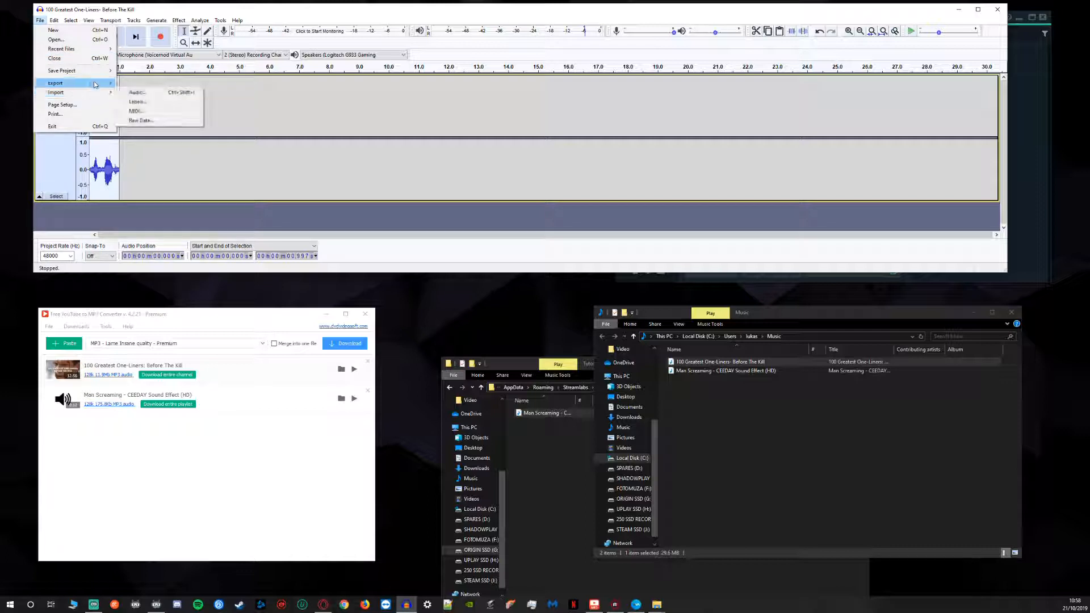
mouse_move(94, 84)
left_click(146, 83)
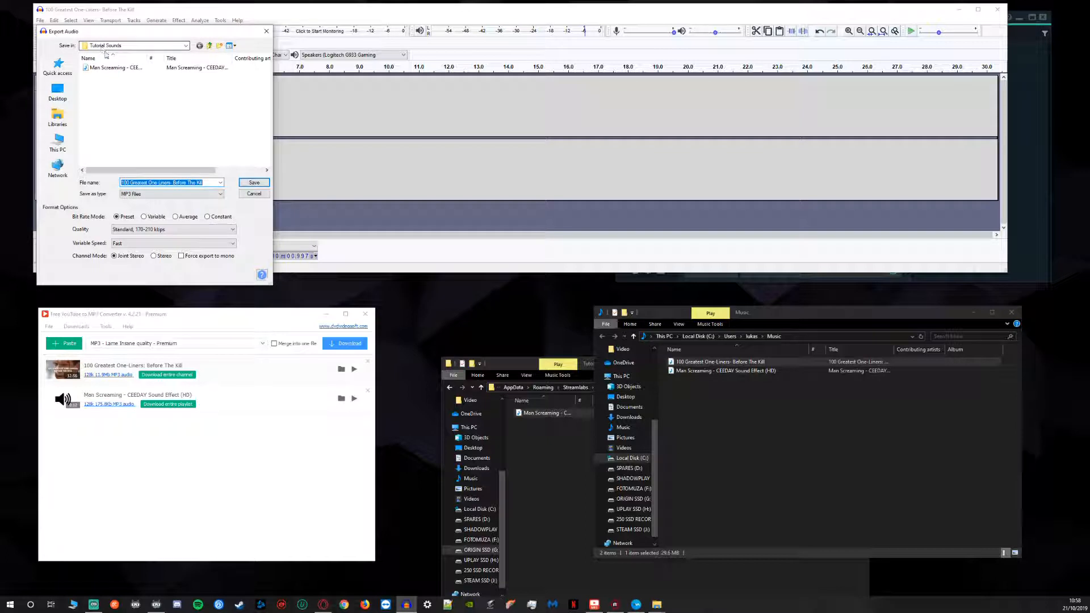
left_click(254, 183)
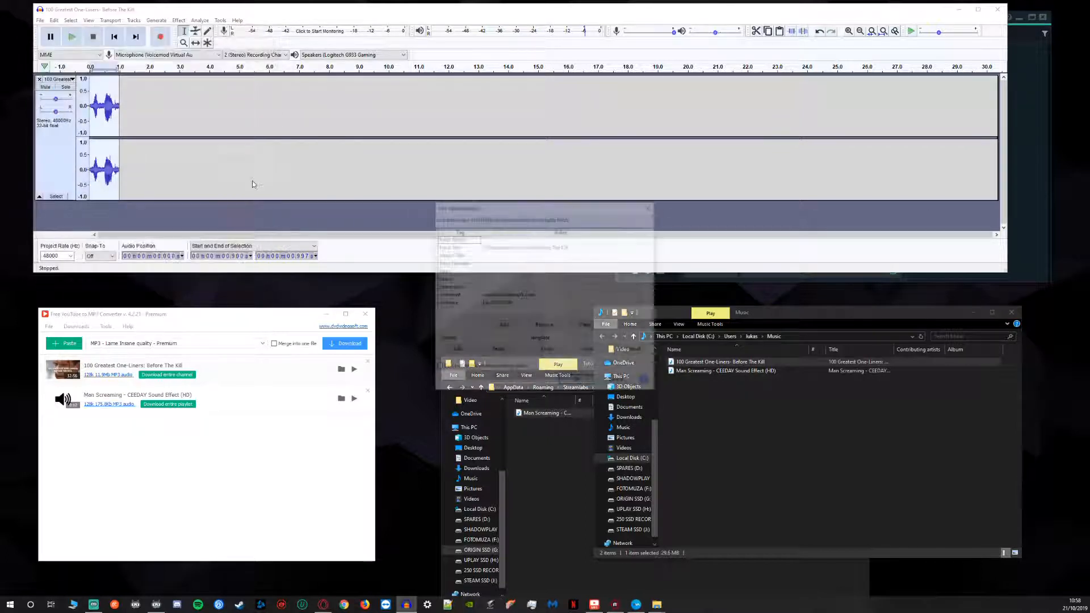
left_click(580, 384)
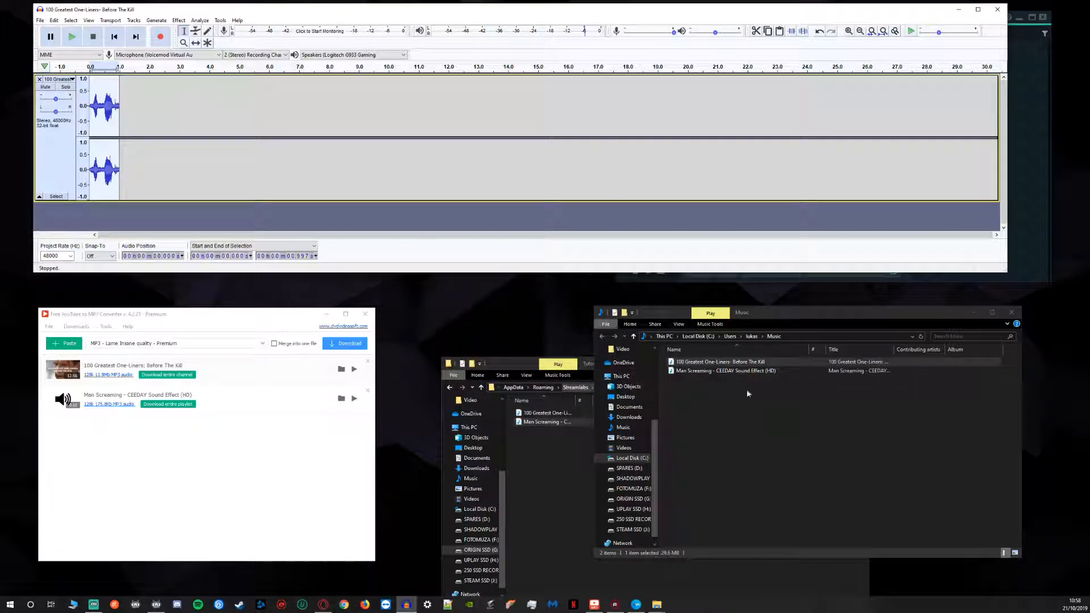
Step: Close the Music folder window, reposition the Tutorial Sounds folder window and open the exported 100 Greatest One-Liners clip to check it
left_click(1012, 312)
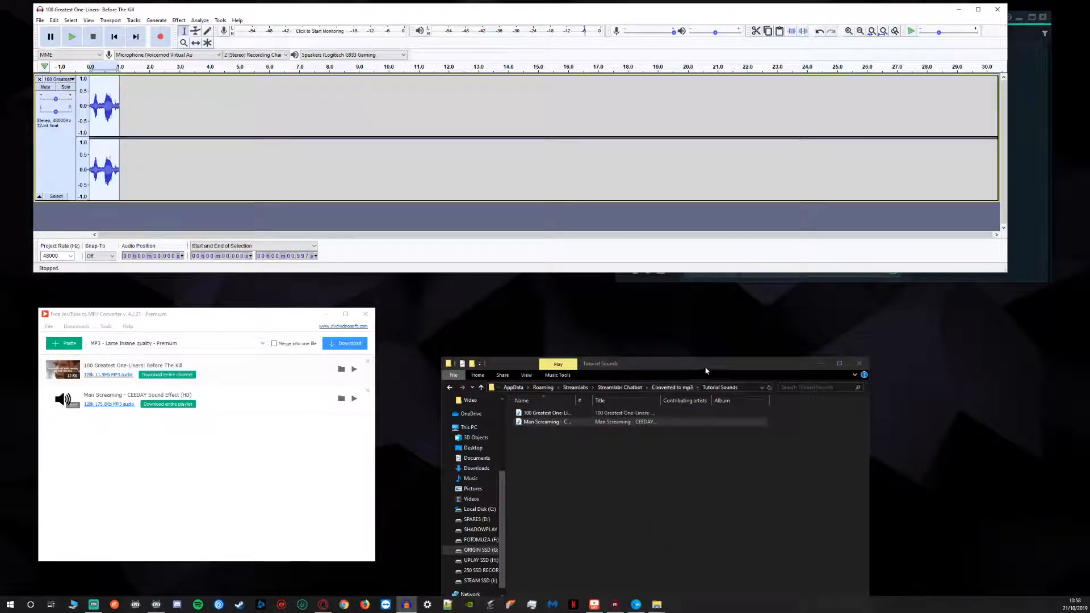
left_click_drag(706, 370, 755, 337)
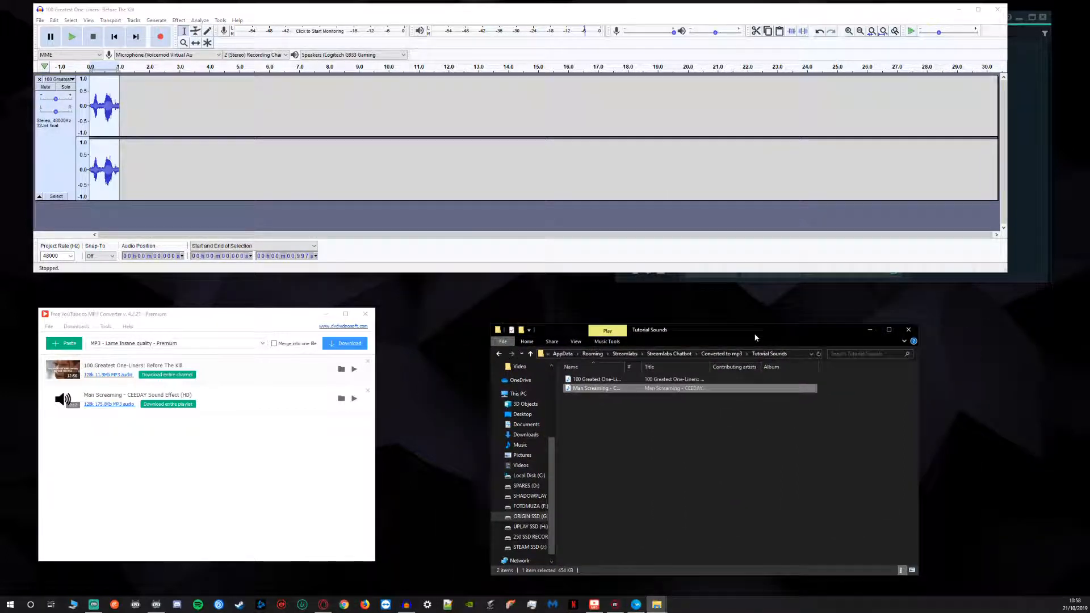
left_click(603, 381)
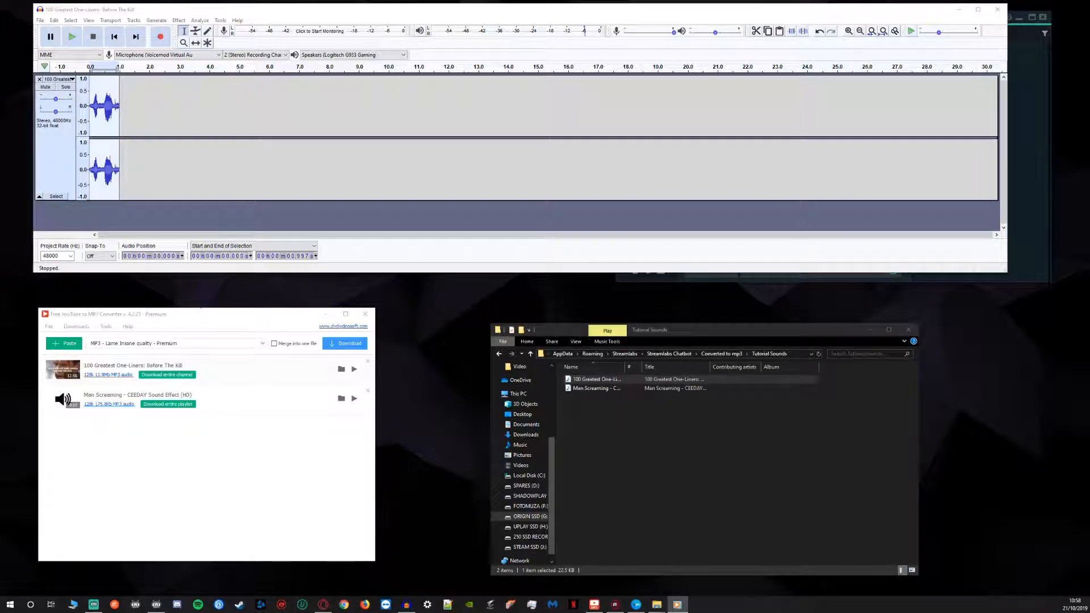
Step: Rename the exported 100 Greatest One-Liners clip in the Tutorial Sounds folder as KnockKnock
left_click(598, 381)
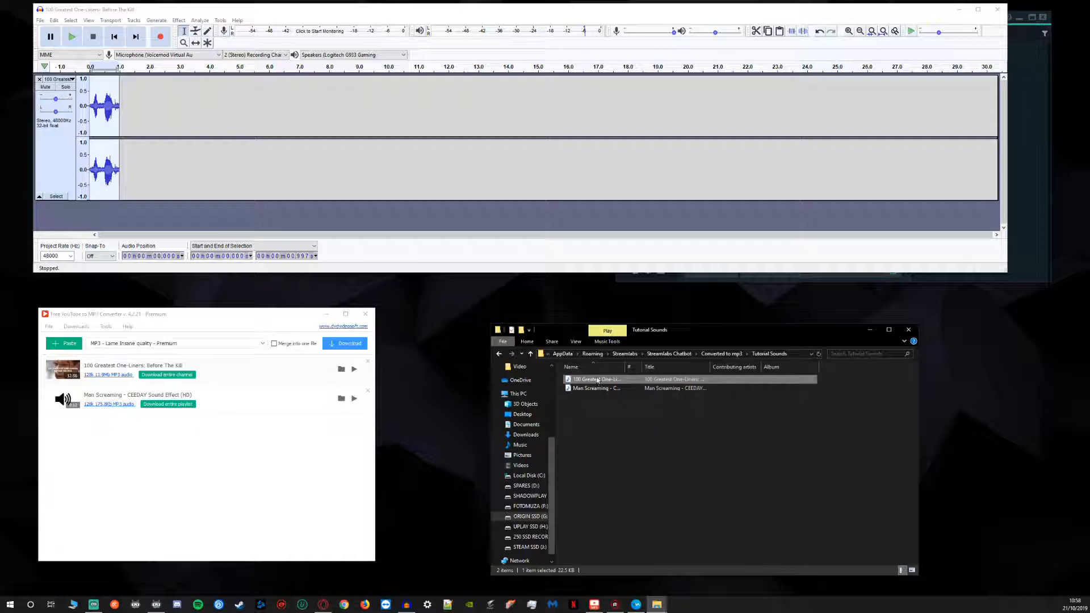
type("KnockKnock")
key("Return")
left_click(657, 444)
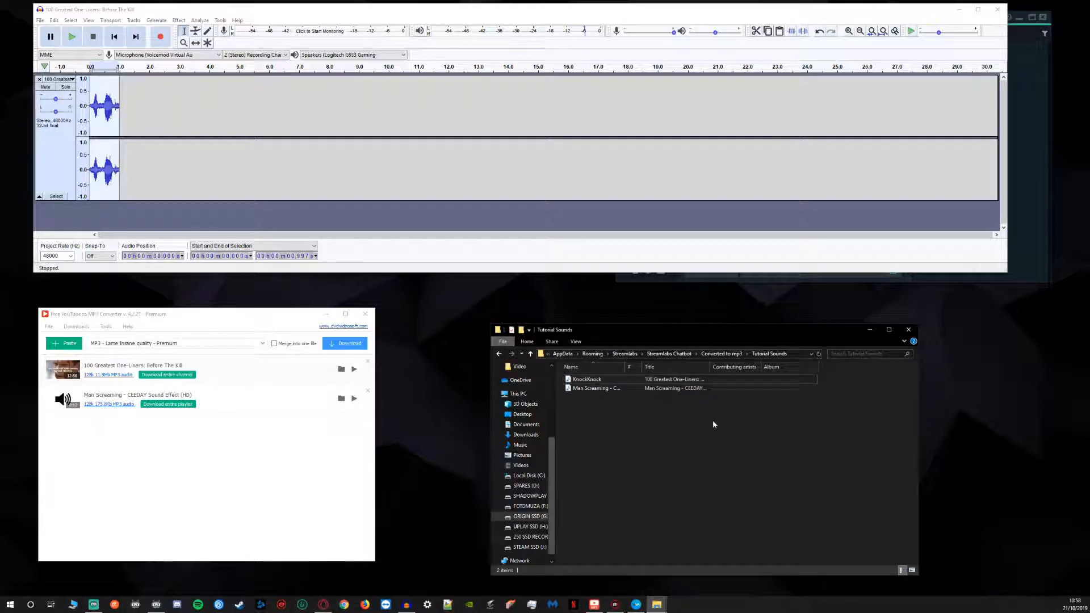
Step: Minimize Audacity and start a new Streamlabs Chatbot sound file named knockknock in group SOUNDBOARDEN, with automatic command generation enabled
left_click(959, 9)
left_click(650, 138)
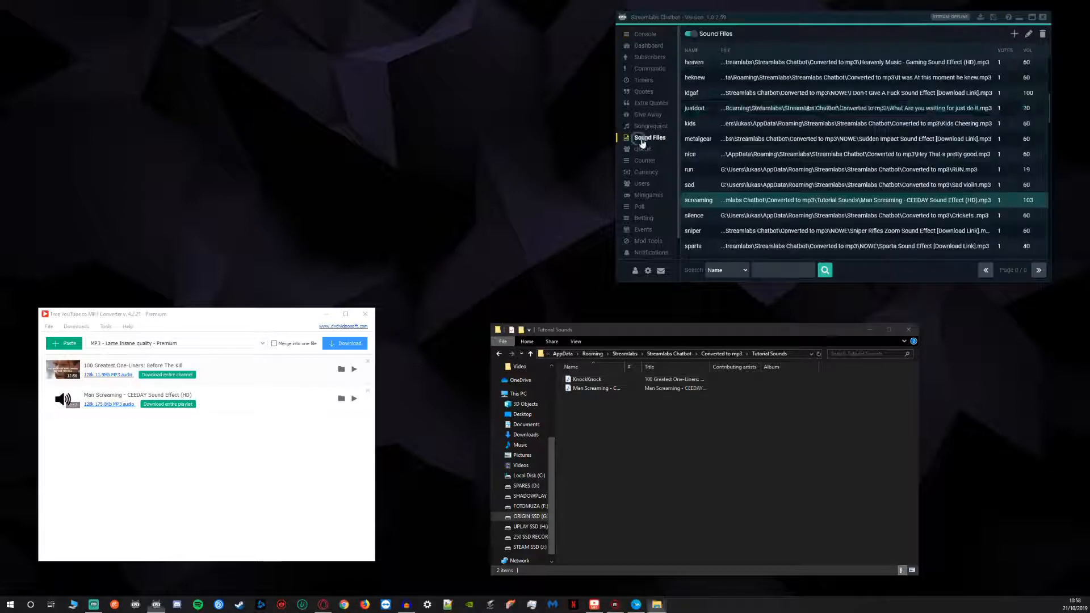
left_click(1027, 34)
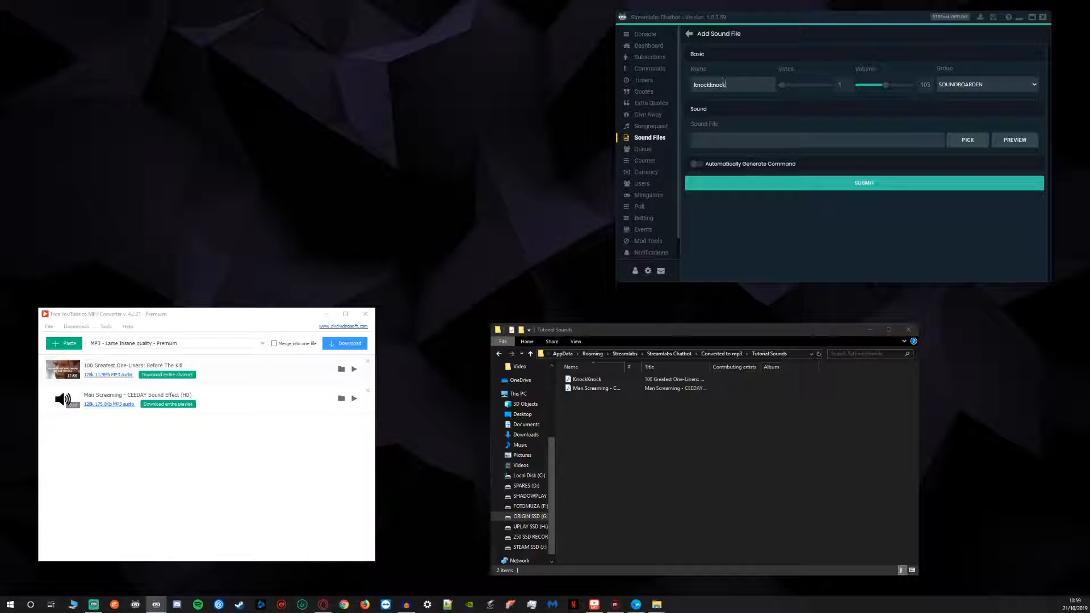
left_click(693, 164)
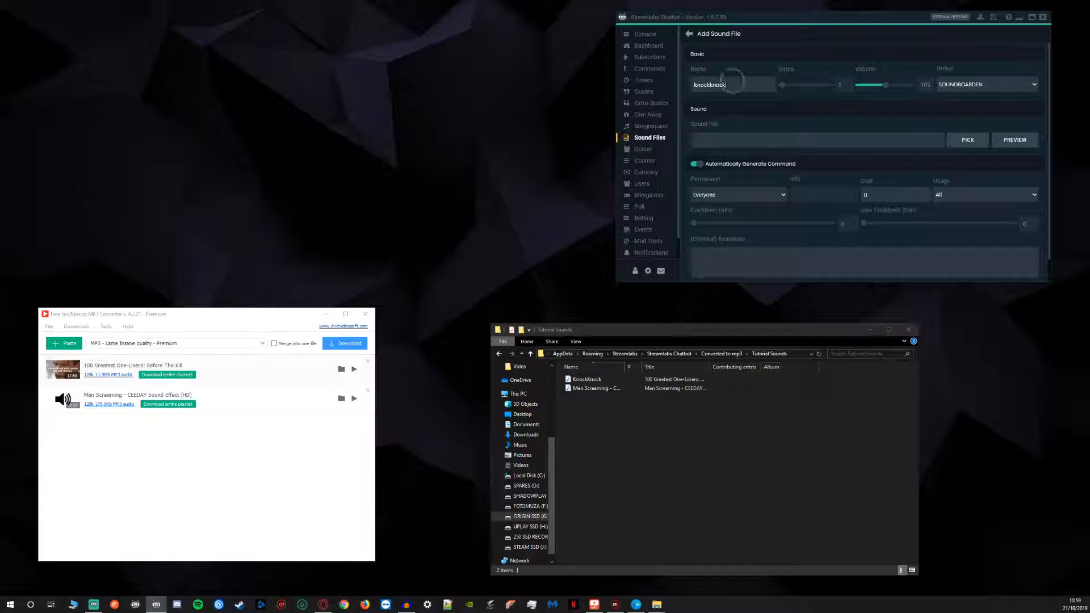
double_click(757, 90)
Step: Choose the KnockKnock MP3 from Converted to mp3\Tutorial Sounds as the sound file
left_click(966, 143)
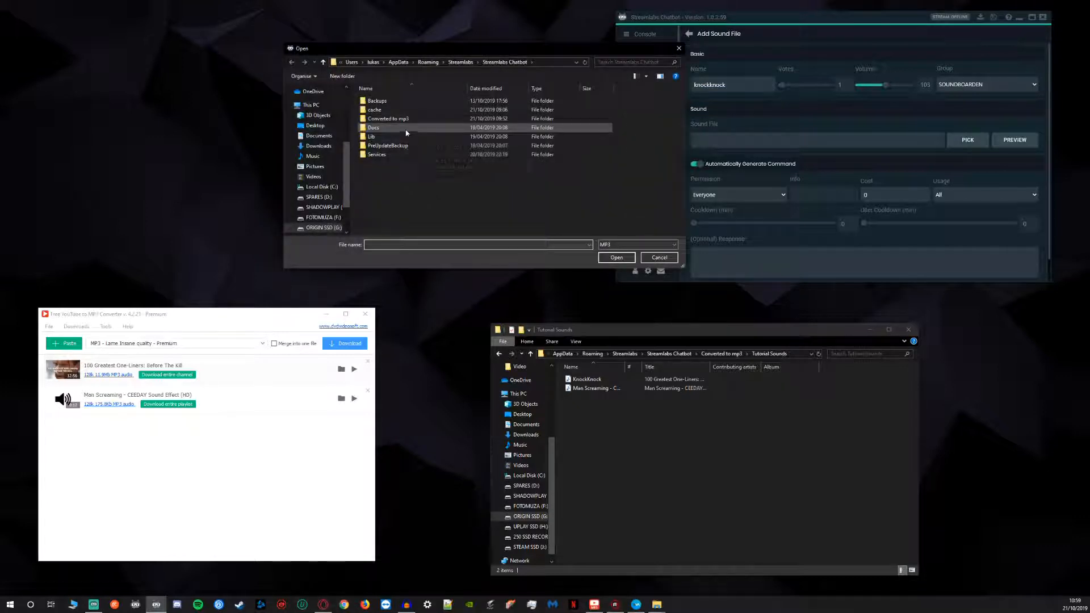
double_click(397, 118)
double_click(401, 127)
left_click(402, 103)
left_click(617, 257)
Step: Preview the knockknock sound, set its volume to 140, and submit it with the optional response Hello
left_click(1011, 143)
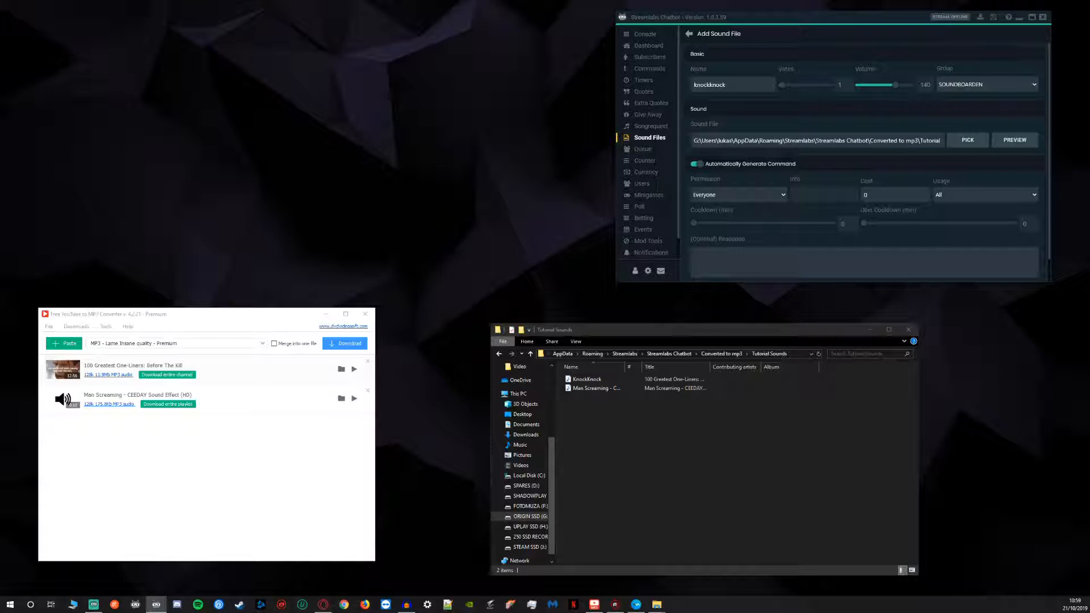
left_click(1006, 149)
scroll(873, 157, "down", 1)
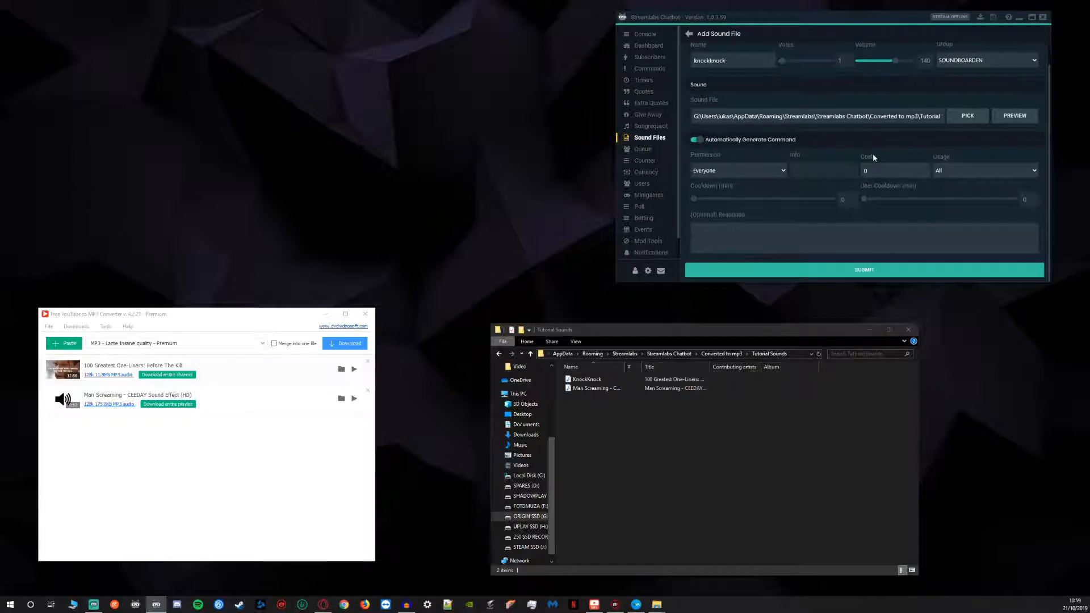
scroll(868, 161, "up", 1)
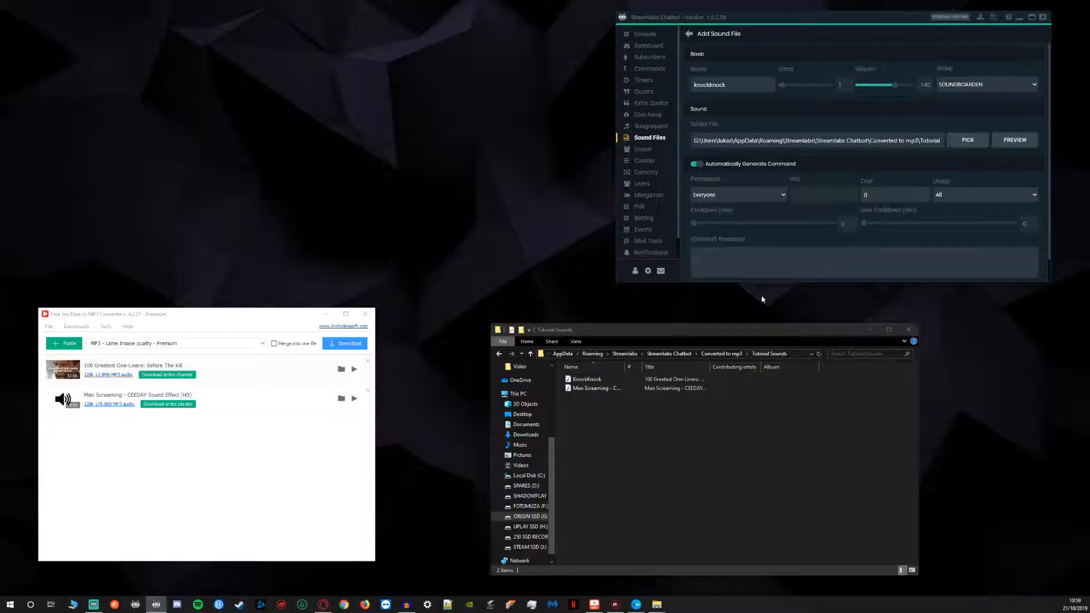
scroll(726, 266, "down", 1)
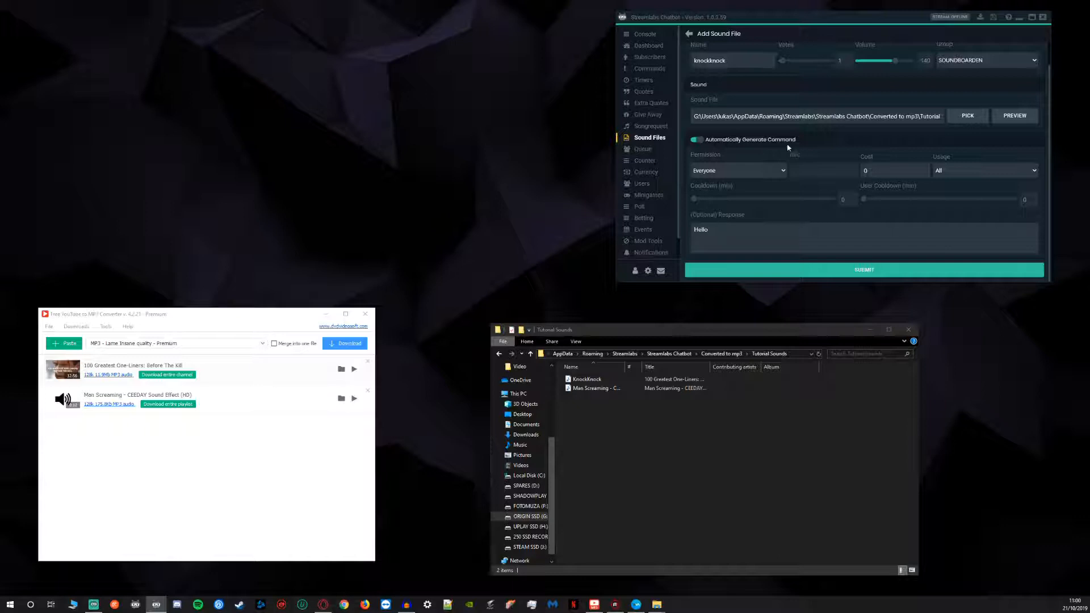
left_click(862, 273)
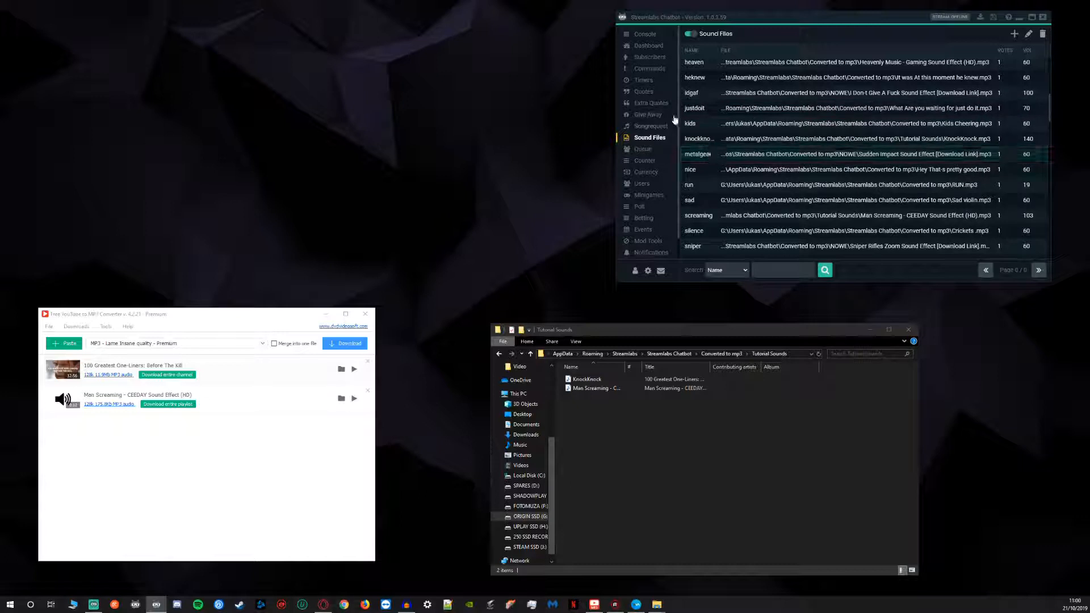
Step: Edit the !commands command, adding !knockknock after !screaming in the English soundboard list of its response, and save it
left_click(649, 69)
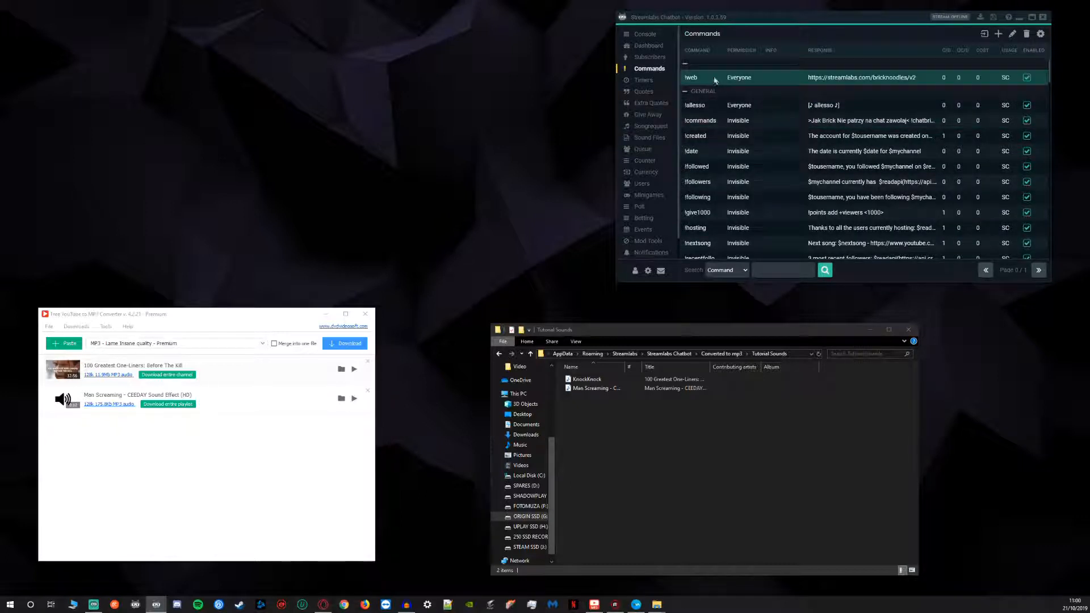
right_click(709, 124)
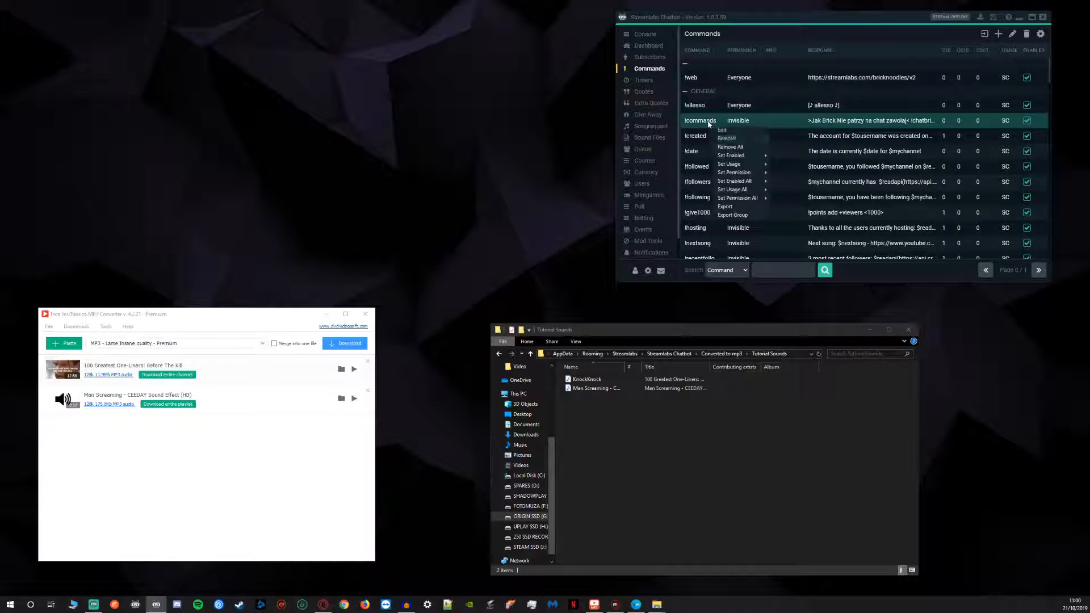
left_click(739, 132)
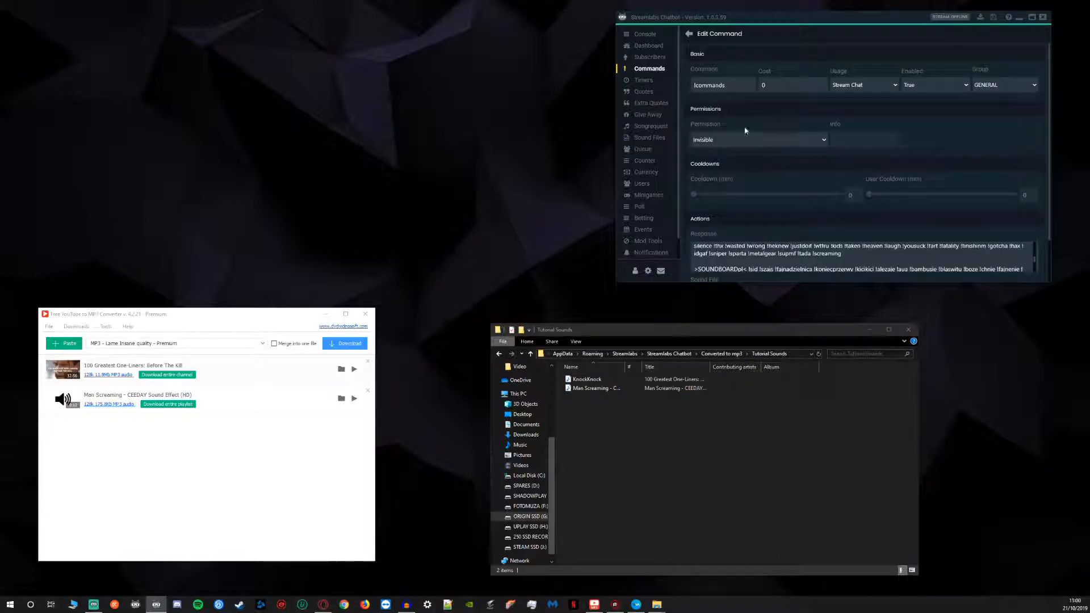
scroll(814, 215, "down", 1)
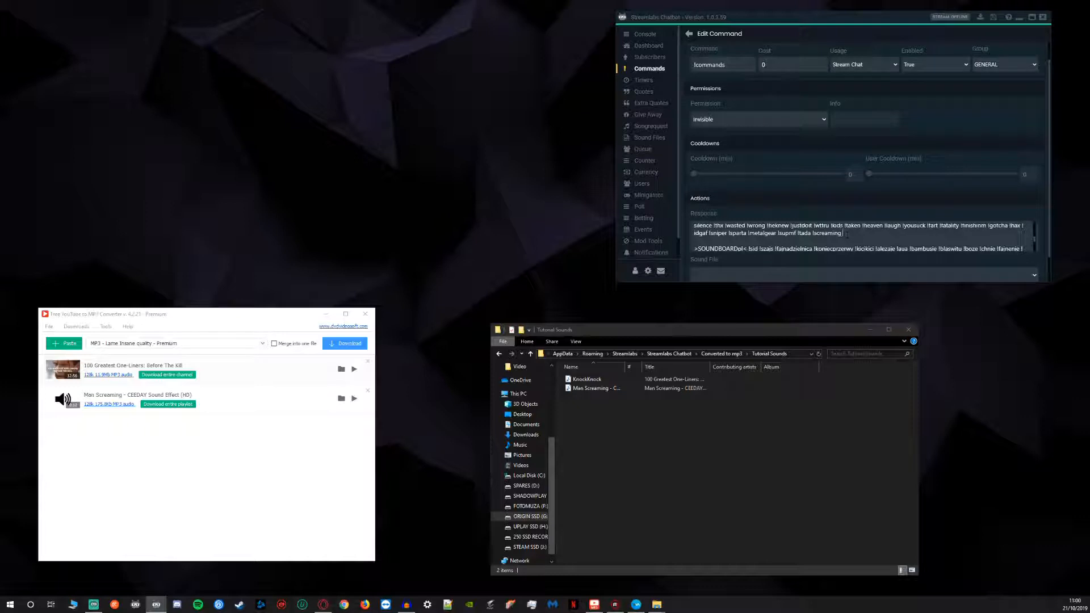
type("knockknock")
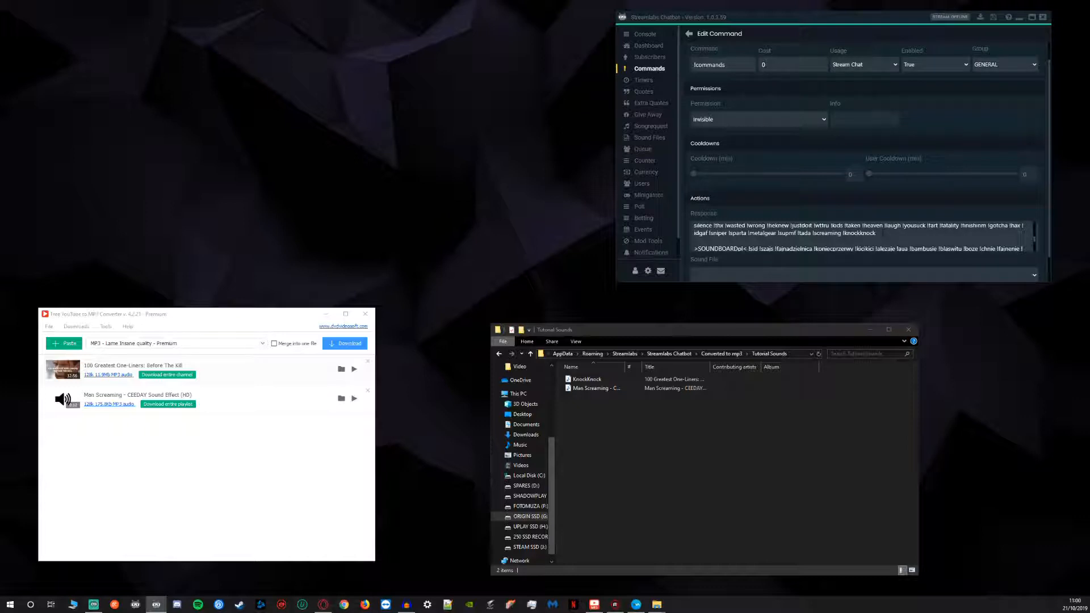
scroll(857, 194, "down", 2)
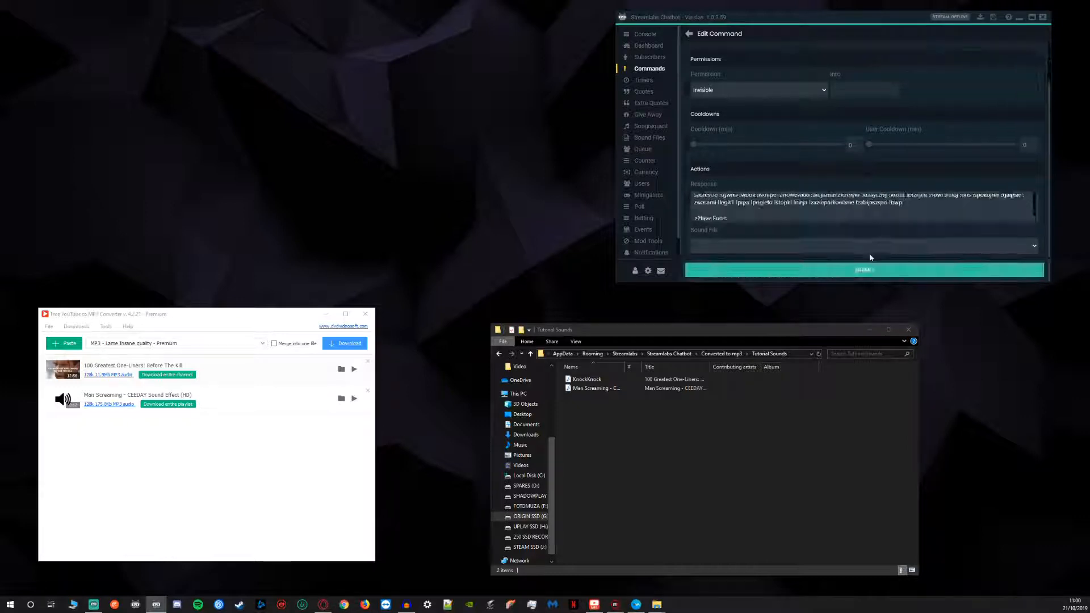
left_click(859, 269)
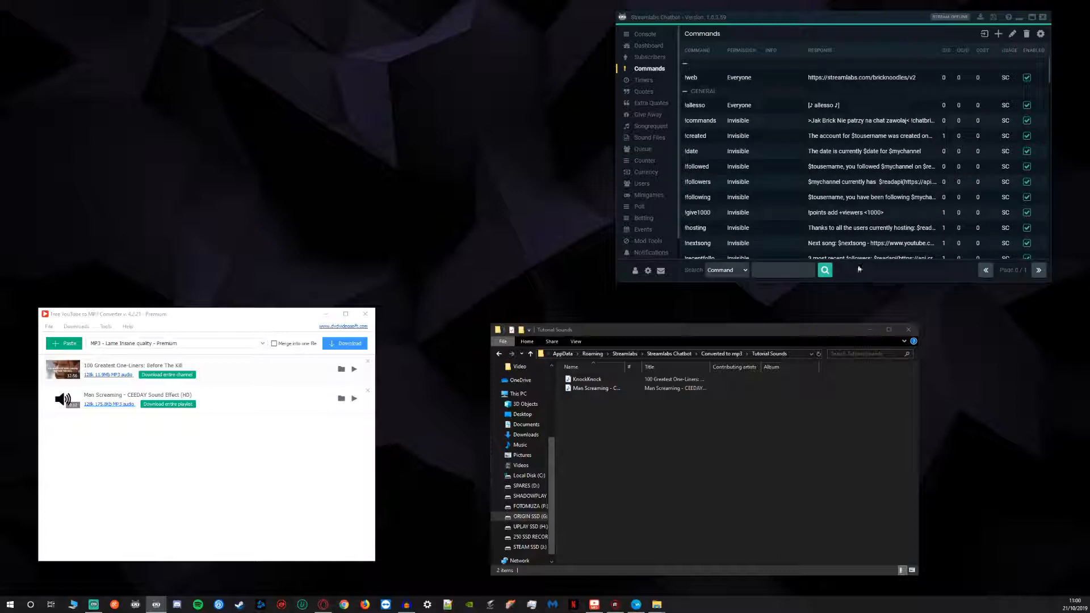
Step: Test the new sound by sending !knockknock as Streamer in the console chat
left_click(645, 35)
left_click(743, 270)
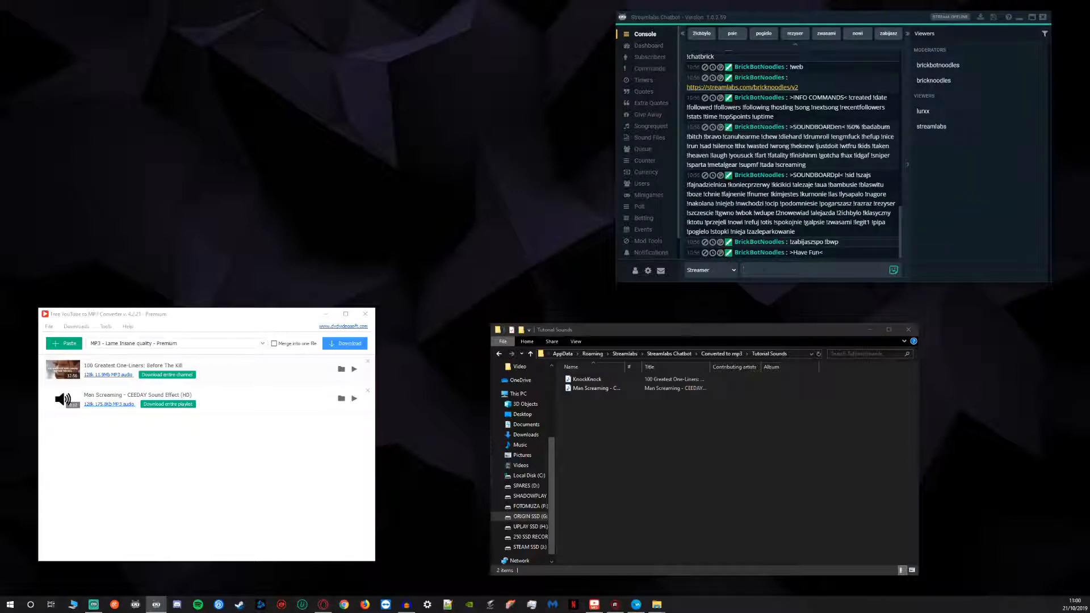
type("knockknock")
left_click(740, 266)
type("!")
key("Return")
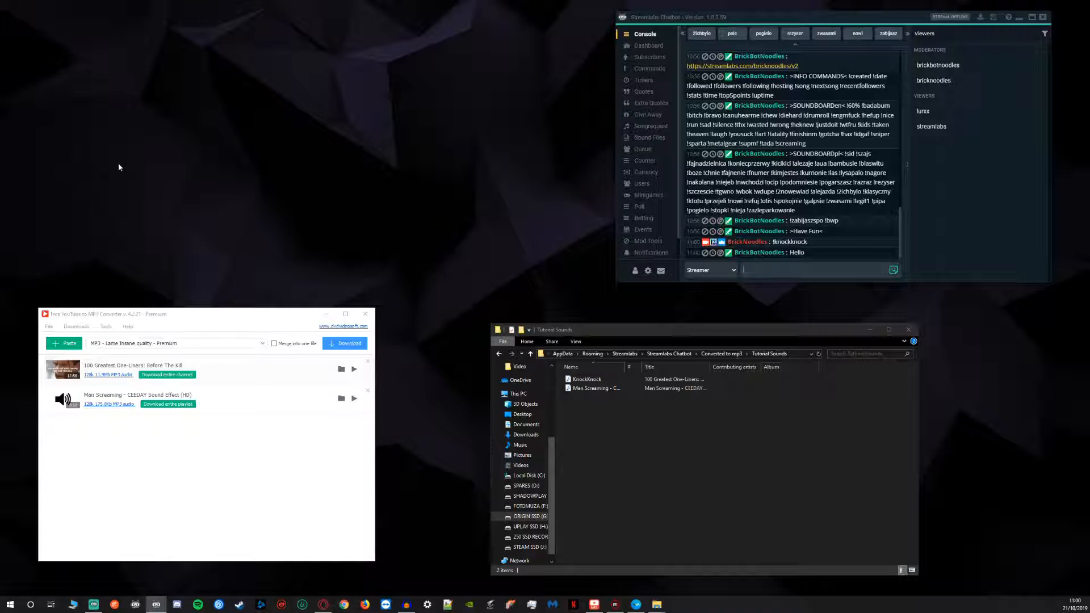
left_click_drag(212, 317, 251, 319)
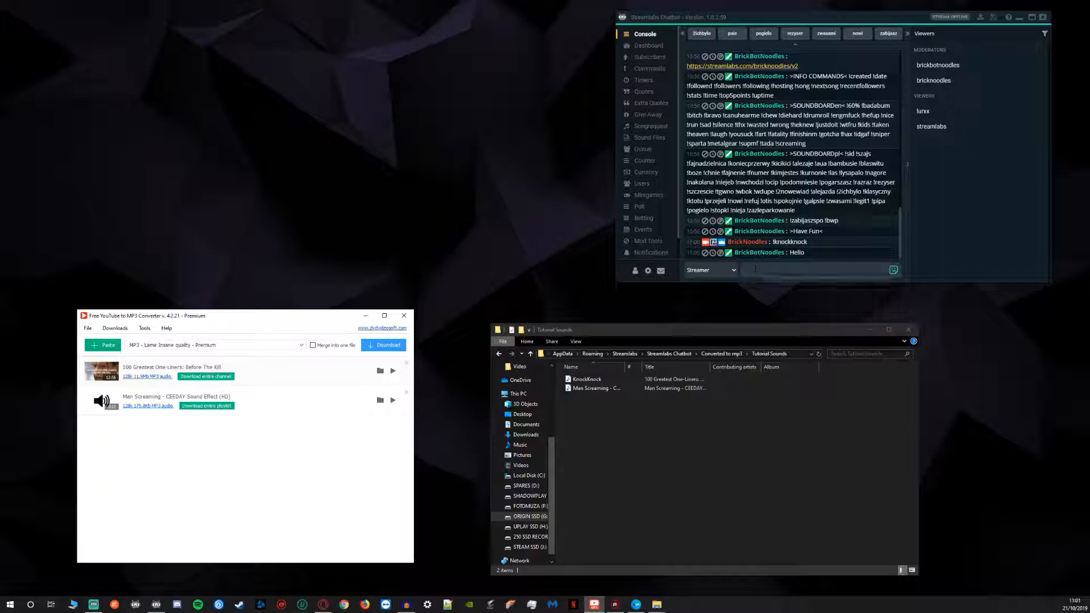